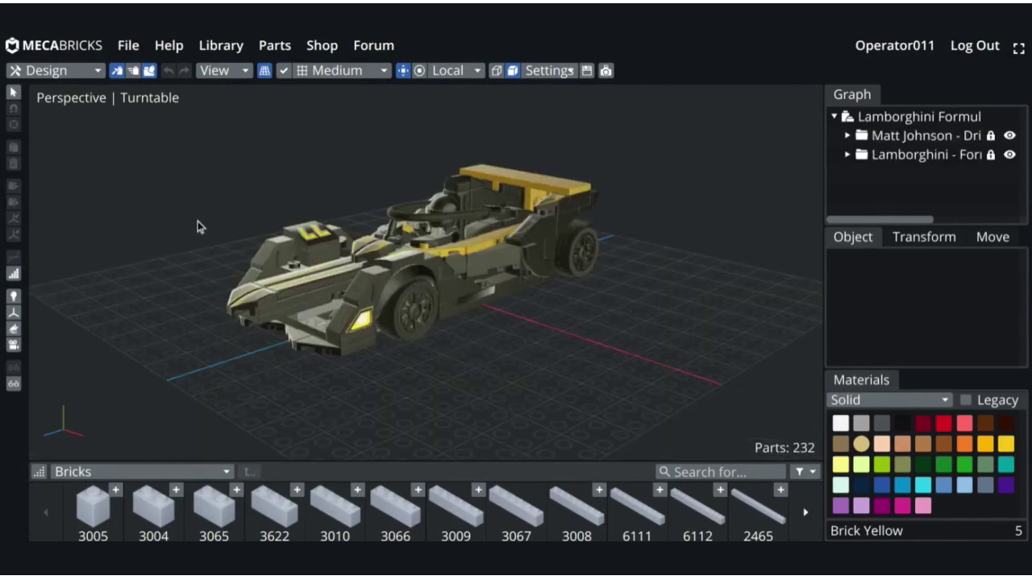
# - Examine the Lamborghini Formula car model from several angles and distances
pyautogui.moveTo(192, 227); pyautogui.dragTo(179, 256)
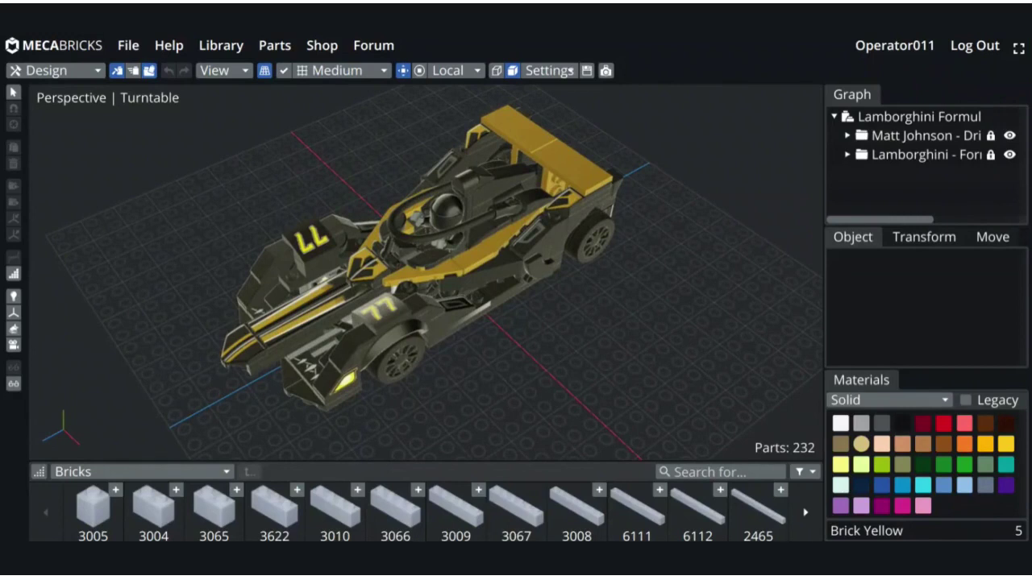
pyautogui.moveTo(181, 258); pyautogui.dragTo(398, 230, button='right')
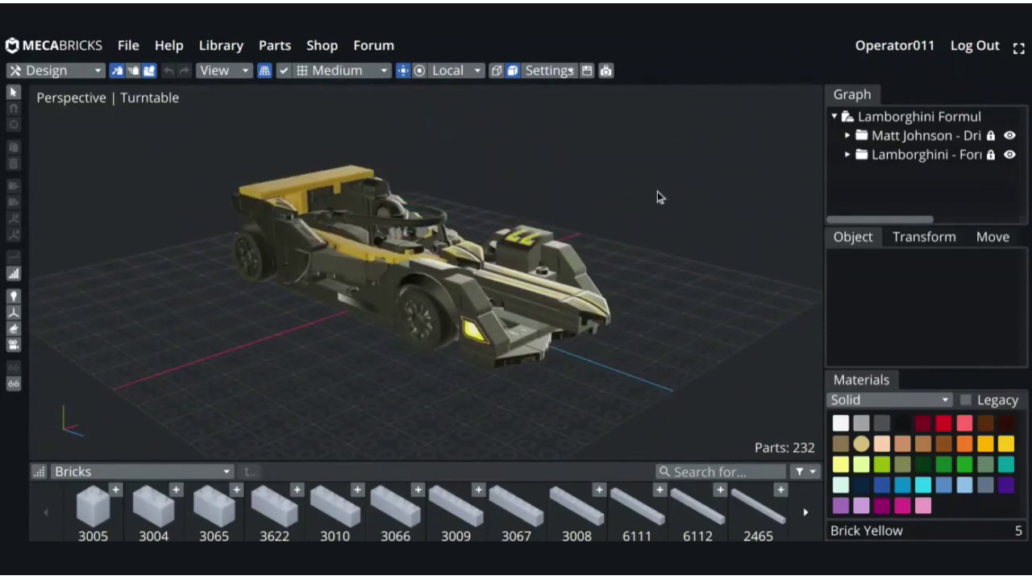
pyautogui.press('1')
pyautogui.moveTo(617, 236); pyautogui.dragTo(563, 235, button='right')
pyautogui.scroll(5, 551, 261)
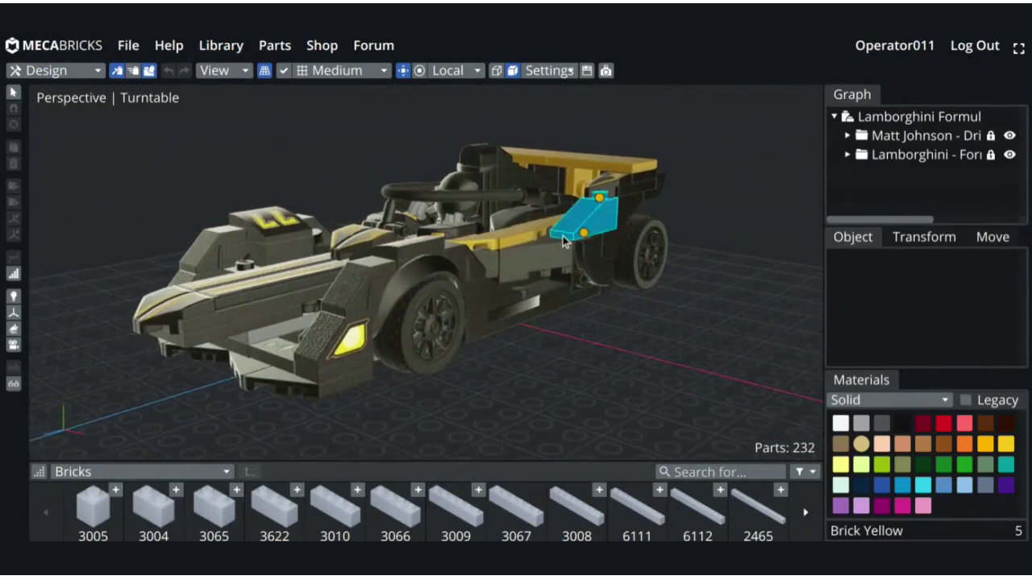
pyautogui.scroll(-3, 562, 236)
pyautogui.scroll(3, 564, 238)
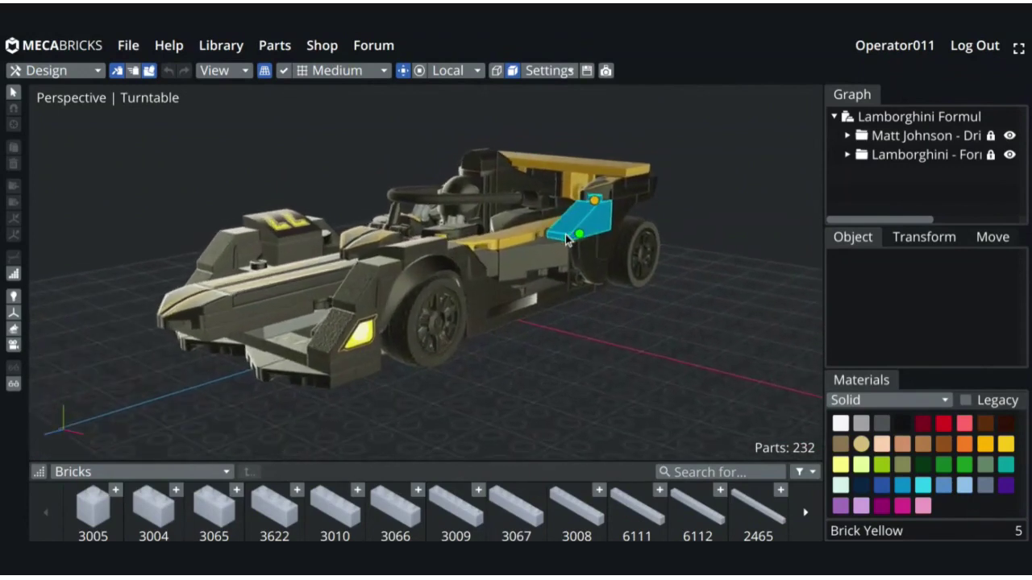
pyautogui.scroll(2, 566, 235)
pyautogui.moveTo(567, 235); pyautogui.dragTo(573, 237, button='middle')
pyautogui.scroll(-2, 572, 236)
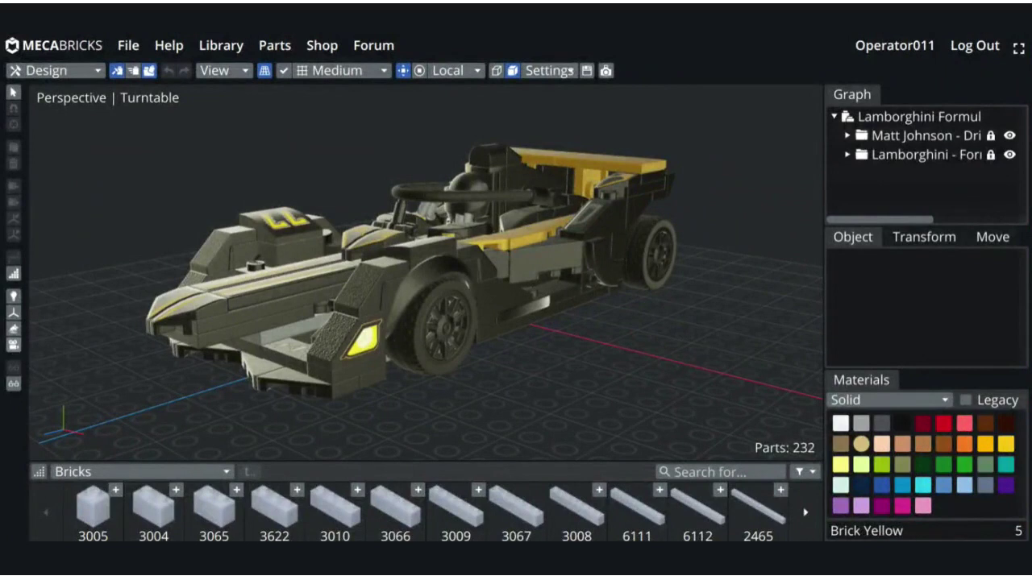
# - Add a camera and lock it to a close front three-quarter view of the car
pyautogui.click(15, 348)
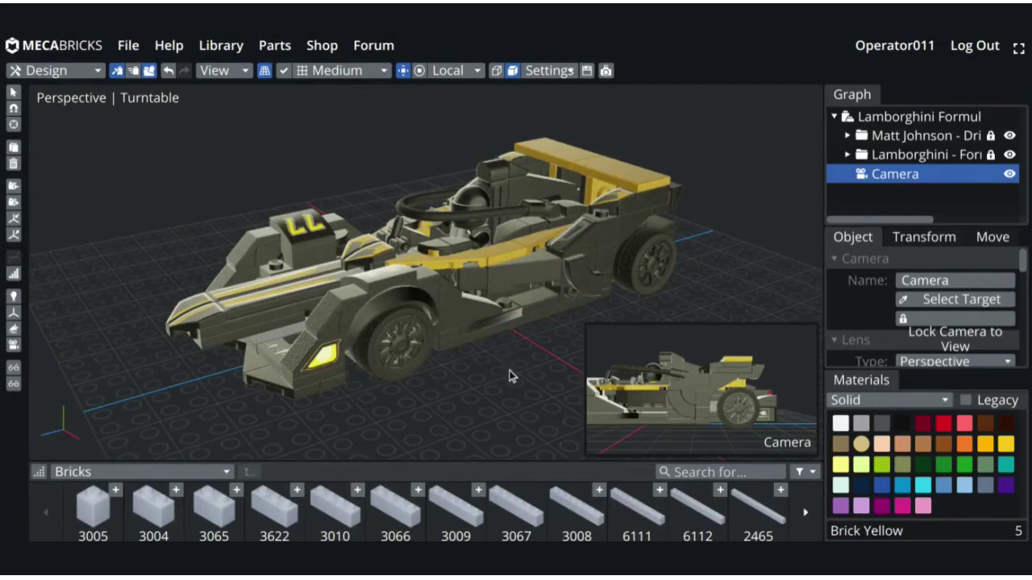
pyautogui.moveTo(521, 363)
pyautogui.mouseDown(button='middle')
pyautogui.moveTo(521, 355)
pyautogui.moveTo(535, 364)
pyautogui.mouseUp(button='middle')
pyautogui.scroll(3, 523, 356)
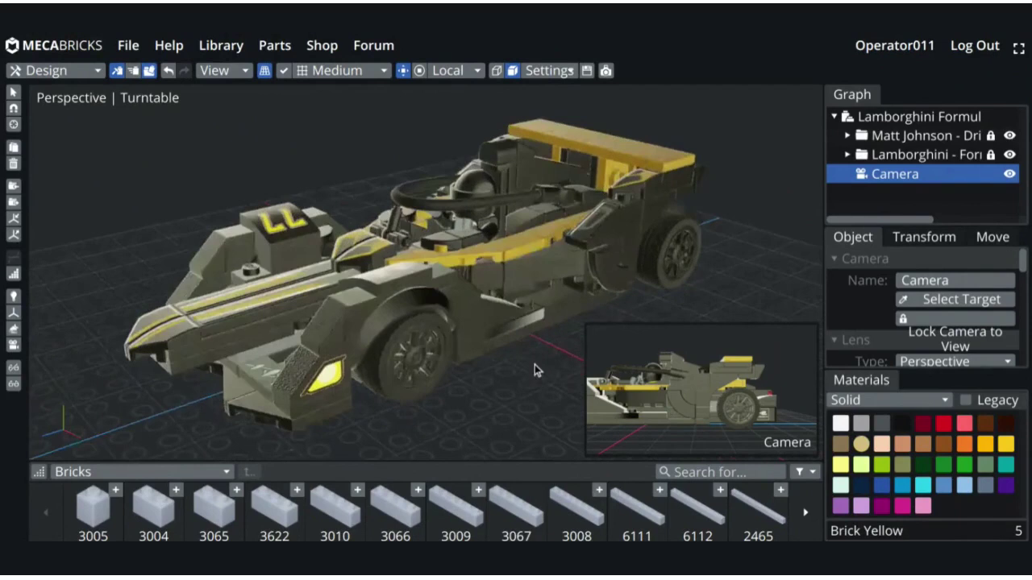
pyautogui.click(914, 320)
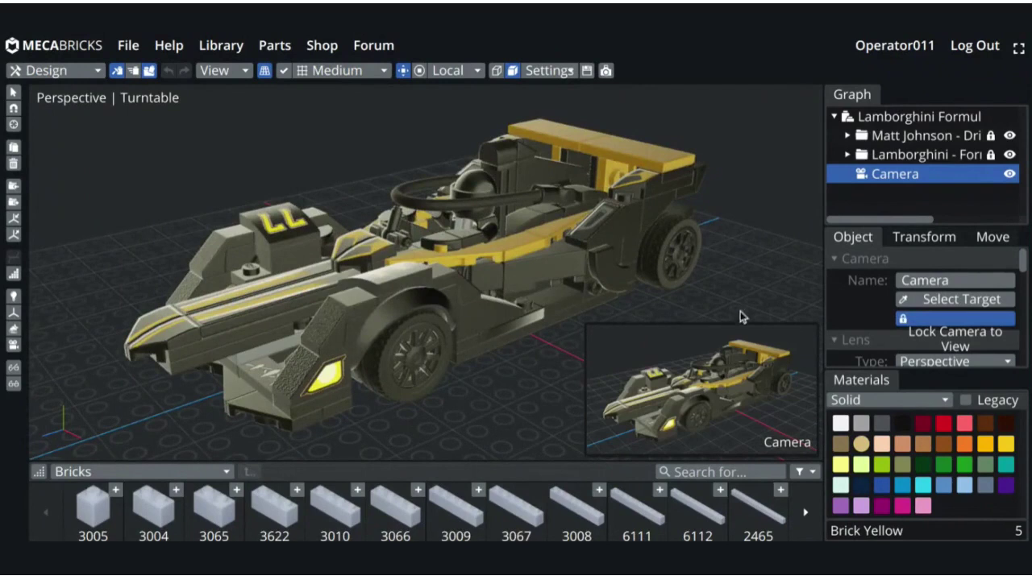
# - Try different viewing distances with the camera locked, and unlock the camera from the view
pyautogui.scroll(-2, 737, 304)
pyautogui.scroll(2, 737, 305)
pyautogui.scroll(-2, 737, 305)
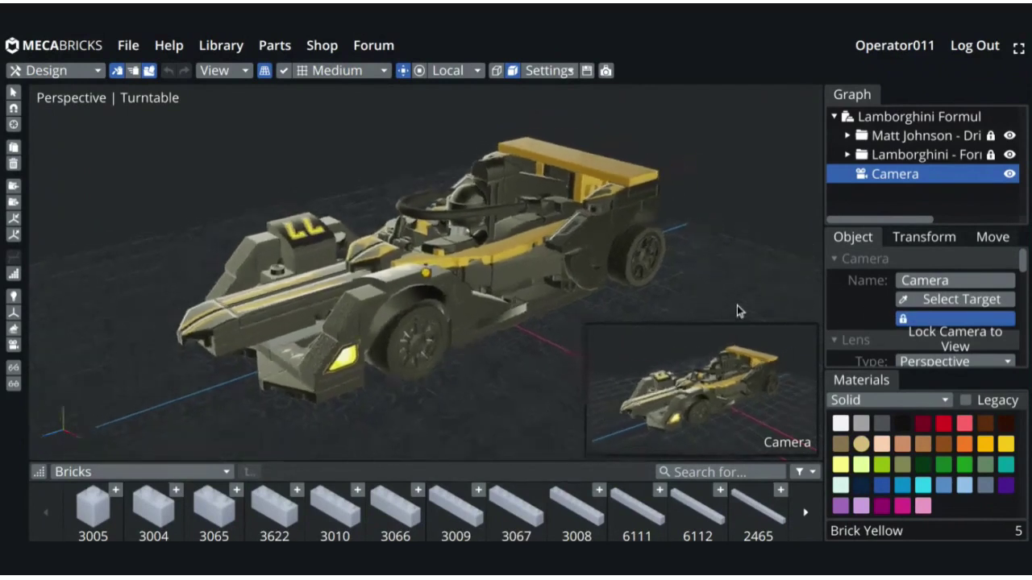
pyautogui.scroll(3, 737, 304)
pyautogui.scroll(-2, 737, 305)
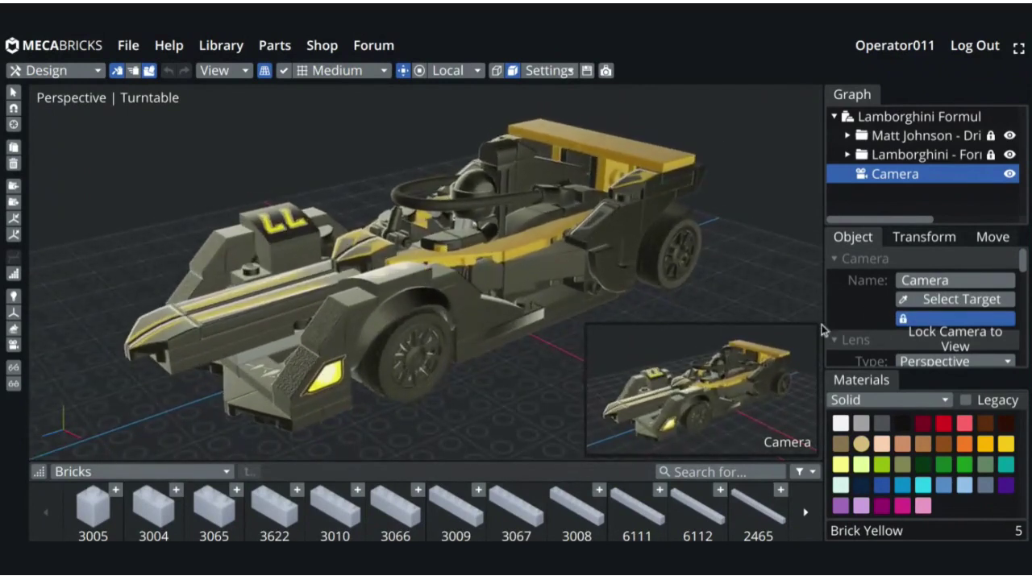
pyautogui.click(904, 320)
# - Deselect the camera and switch the editing mode to 3D Rendering
pyautogui.scroll(-3, 749, 304)
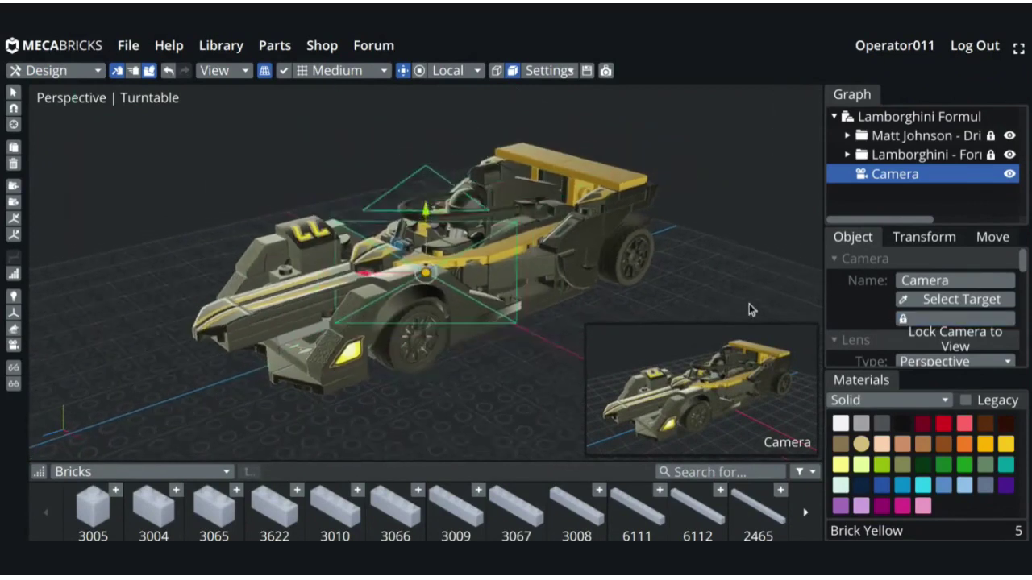
pyautogui.scroll(-5, 724, 312)
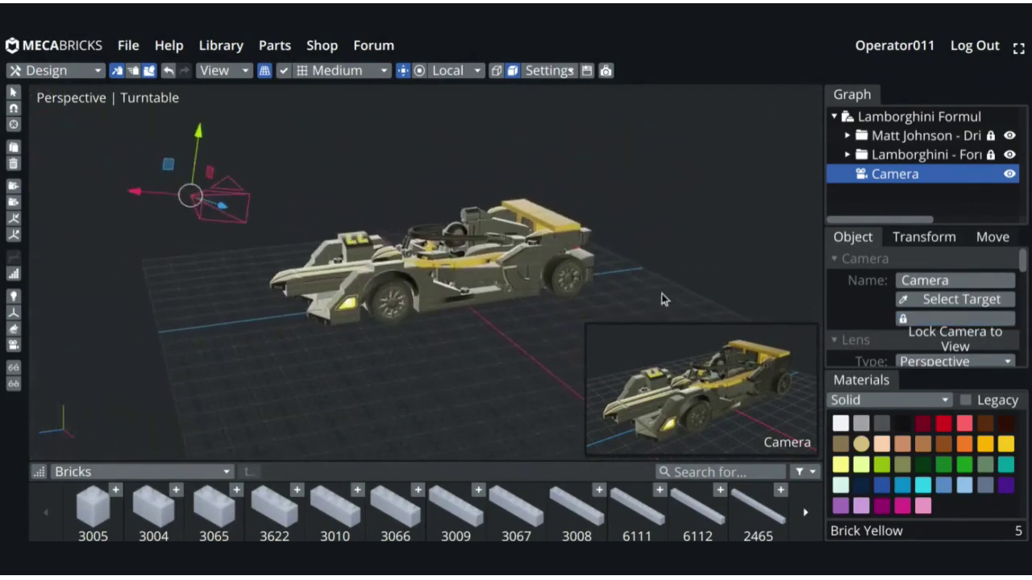
pyautogui.scroll(-2, 665, 298)
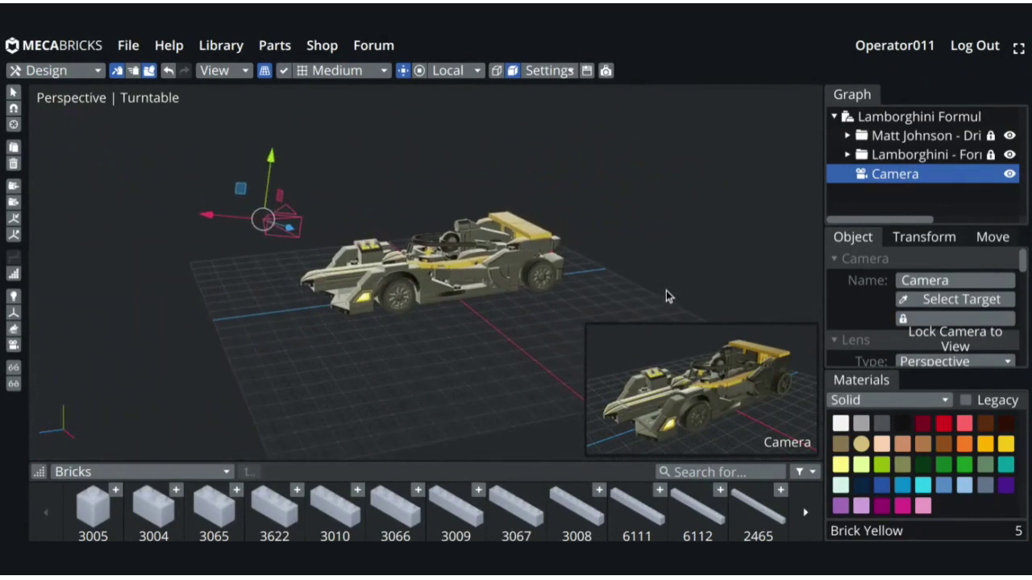
pyautogui.click(666, 292)
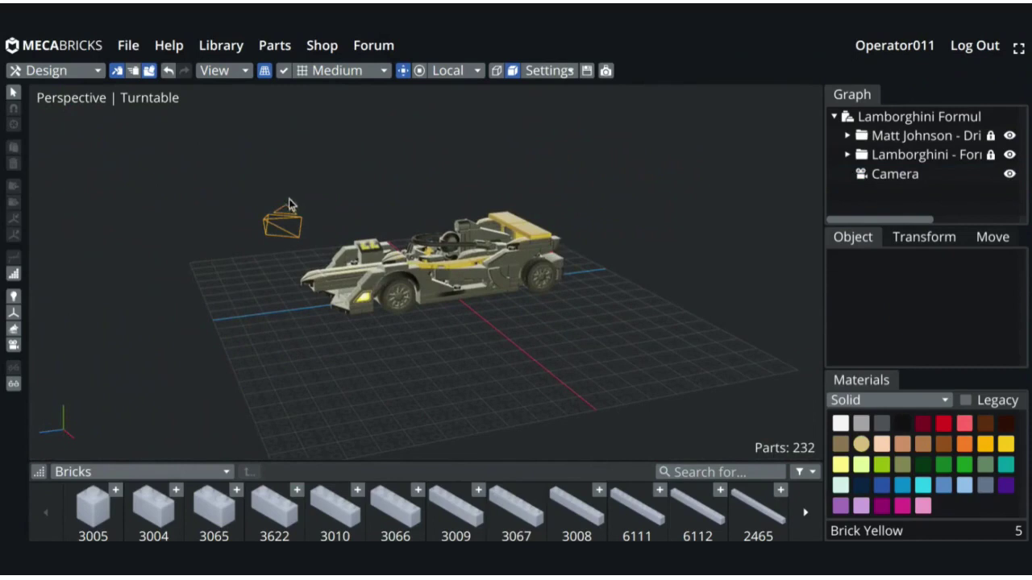
pyautogui.click(64, 72)
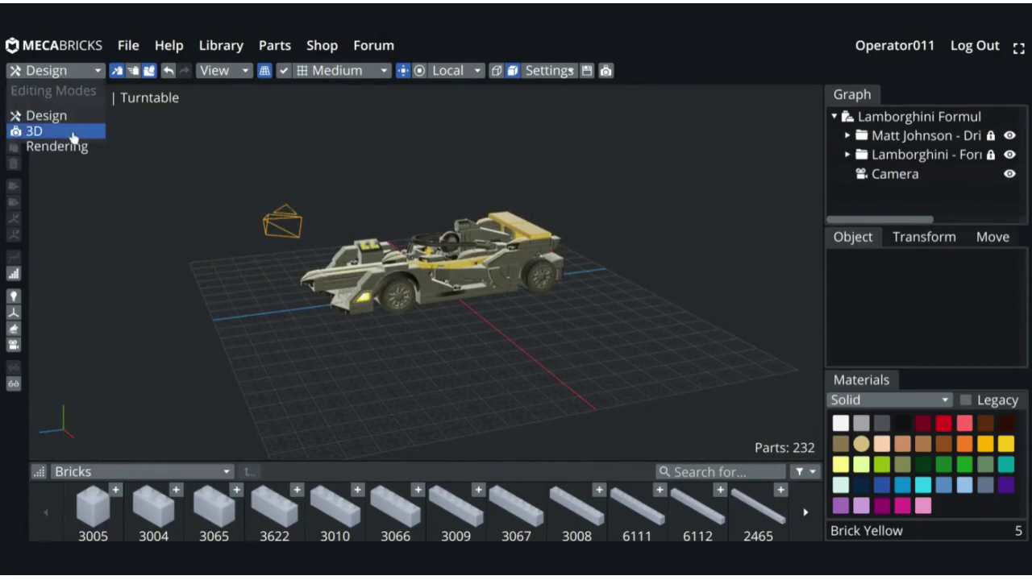
pyautogui.click(34, 132)
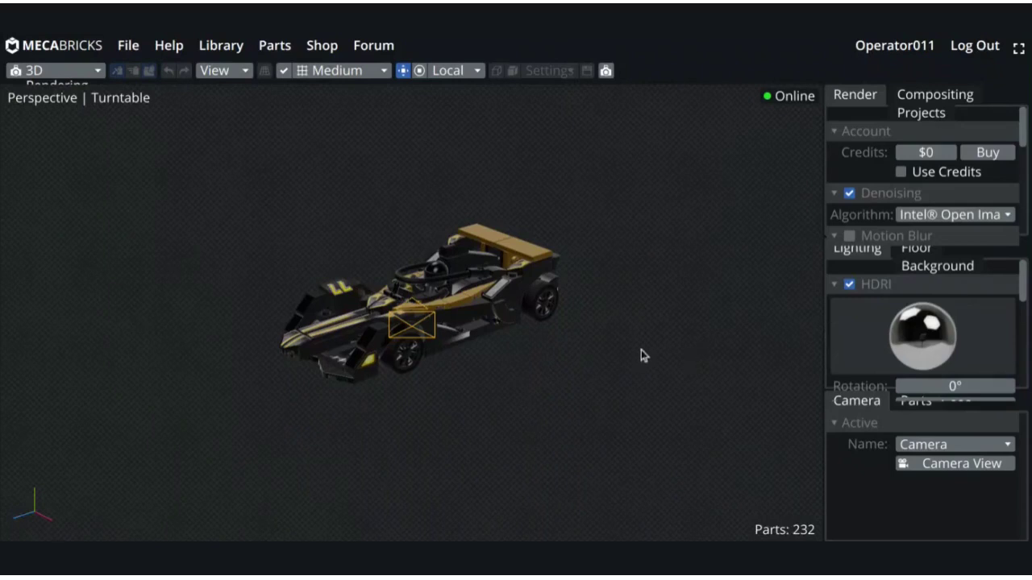
pyautogui.moveTo(641, 353); pyautogui.dragTo(680, 357, button='right')
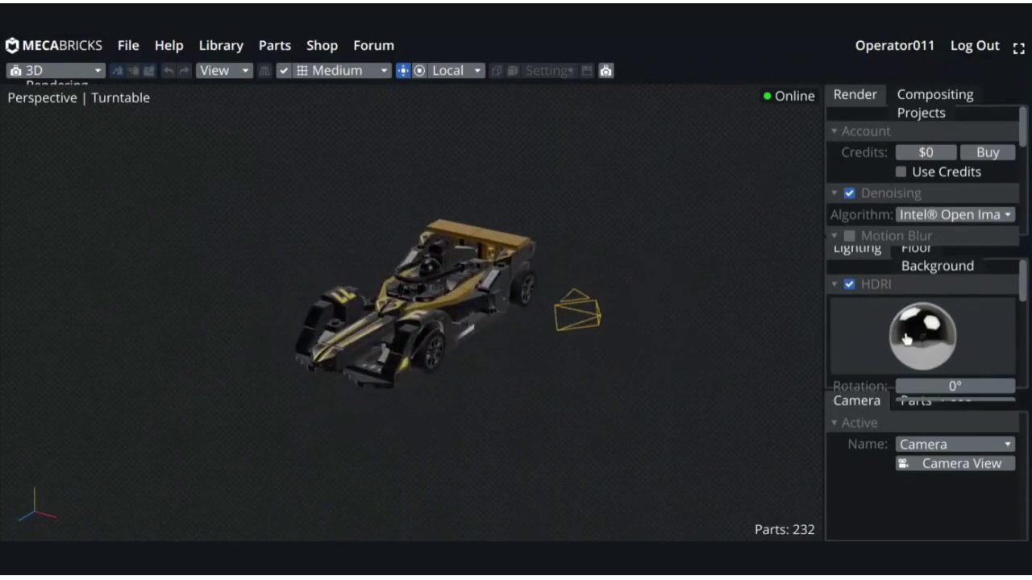
# - Try the scene with HDRI lighting off and on, and with the dark studio and bright forest environments
pyautogui.click(849, 284)
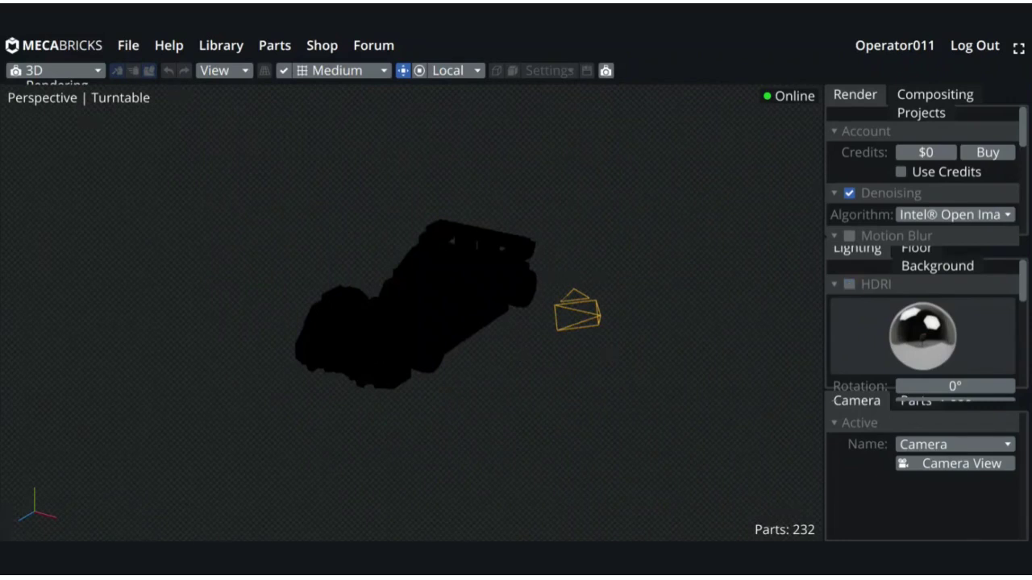
pyautogui.click(849, 285)
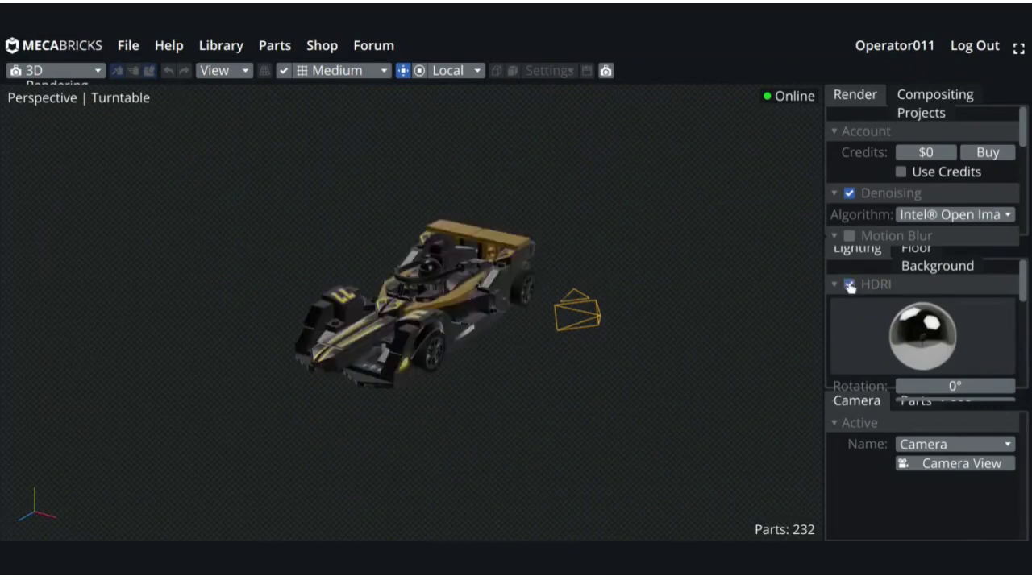
pyautogui.click(912, 337)
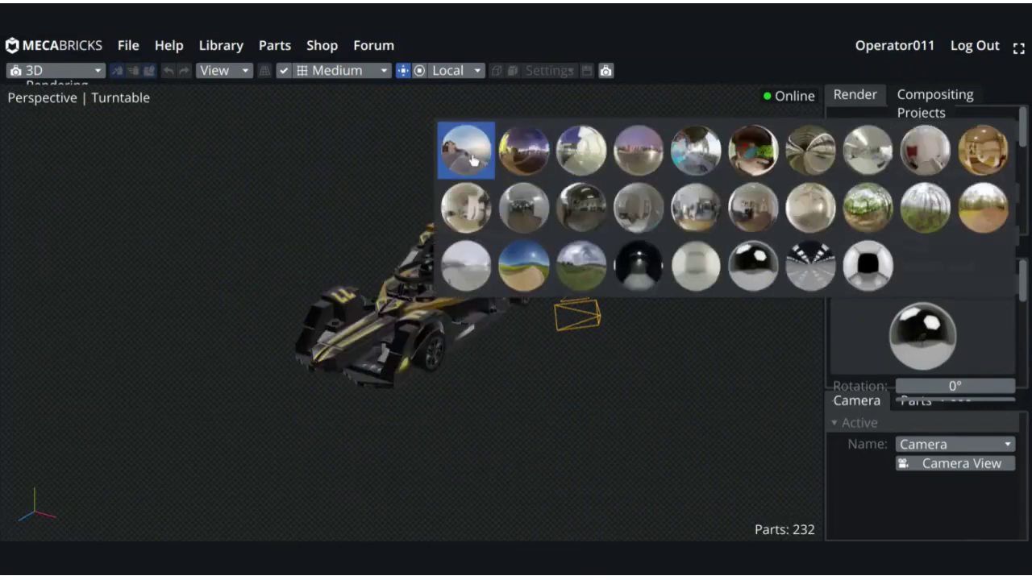
pyautogui.click(640, 269)
pyautogui.click(925, 344)
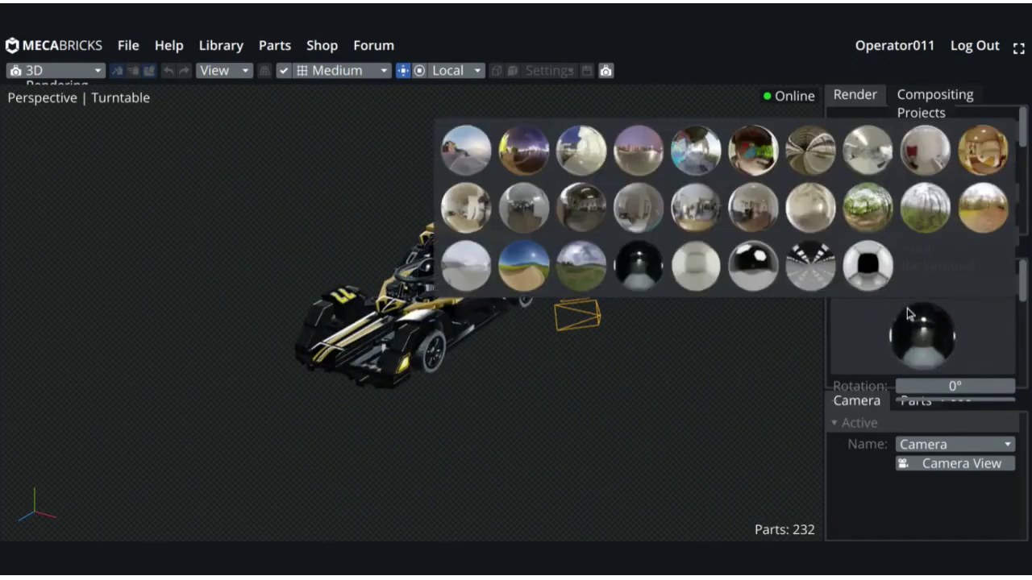
pyautogui.click(923, 214)
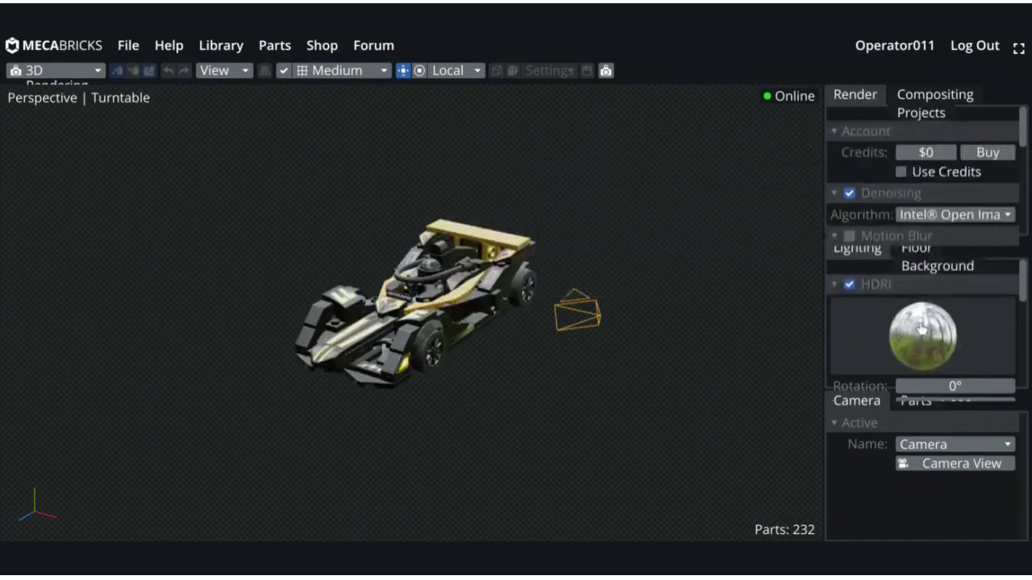
# - Set the HDRI lighting to the dark studio environment and check the car's reflections from different angles
pyautogui.click(922, 324)
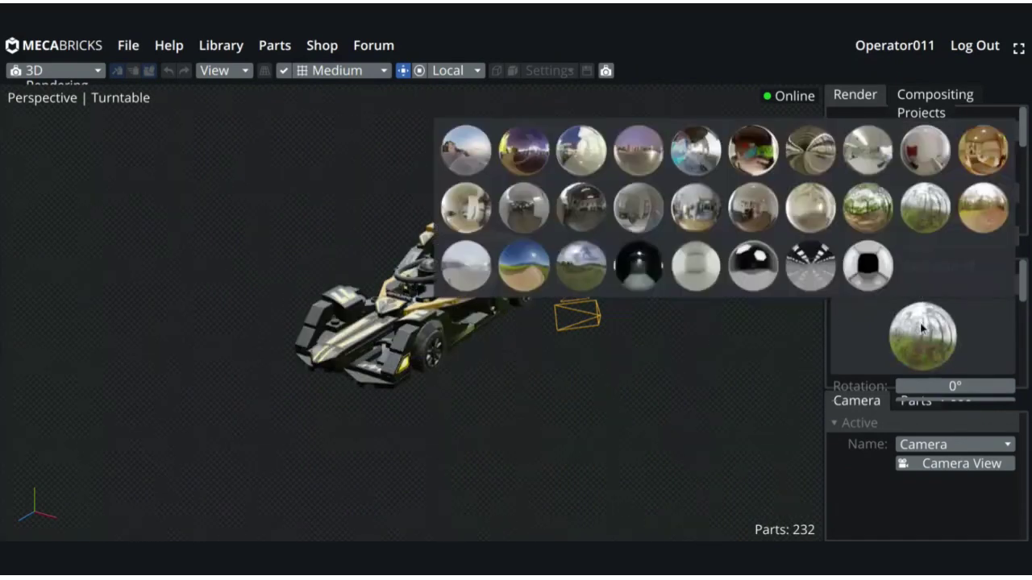
pyautogui.click(650, 272)
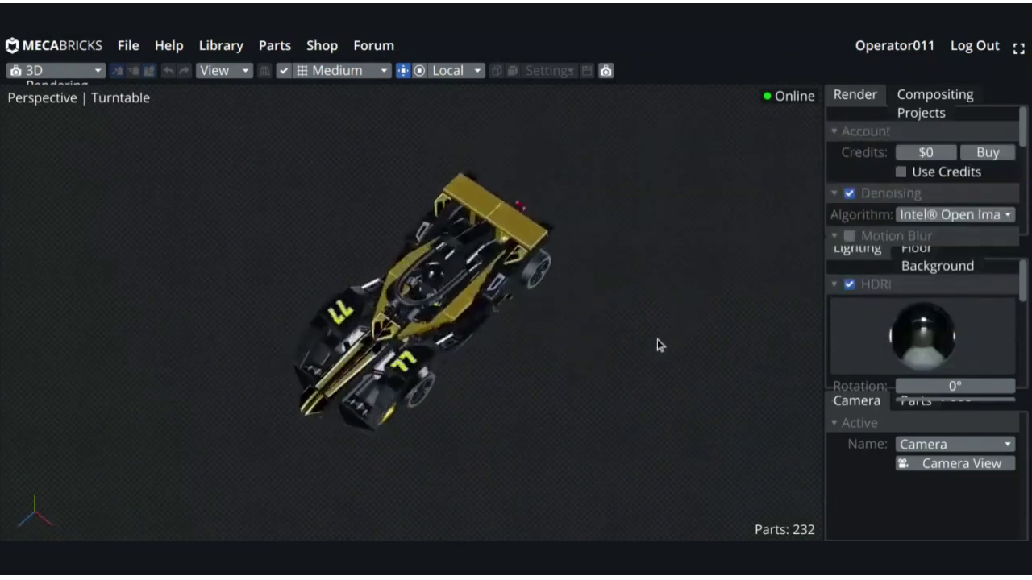
pyautogui.moveTo(657, 339); pyautogui.dragTo(666, 292, button='middle')
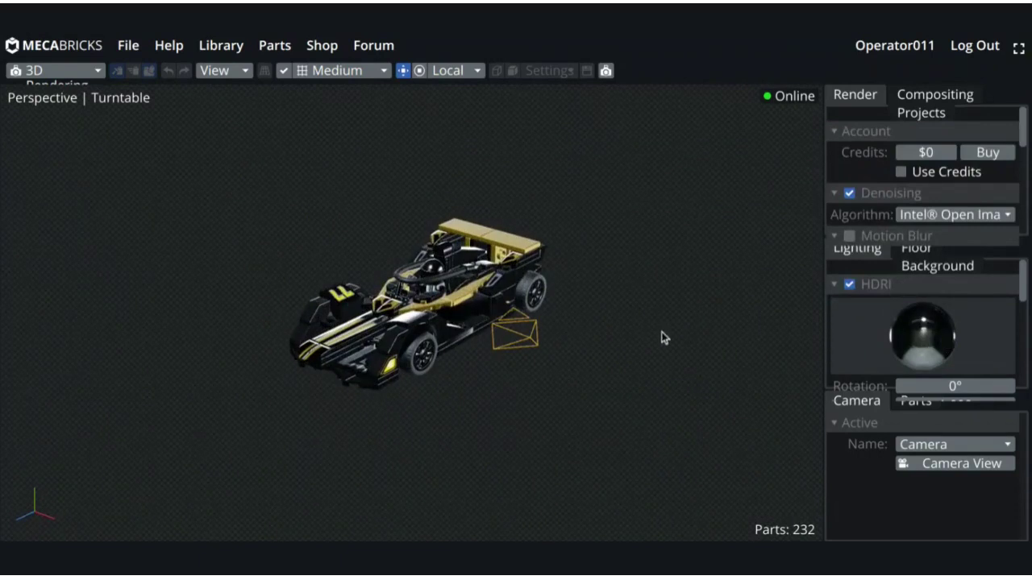
pyautogui.moveTo(664, 338); pyautogui.dragTo(718, 339, button='middle')
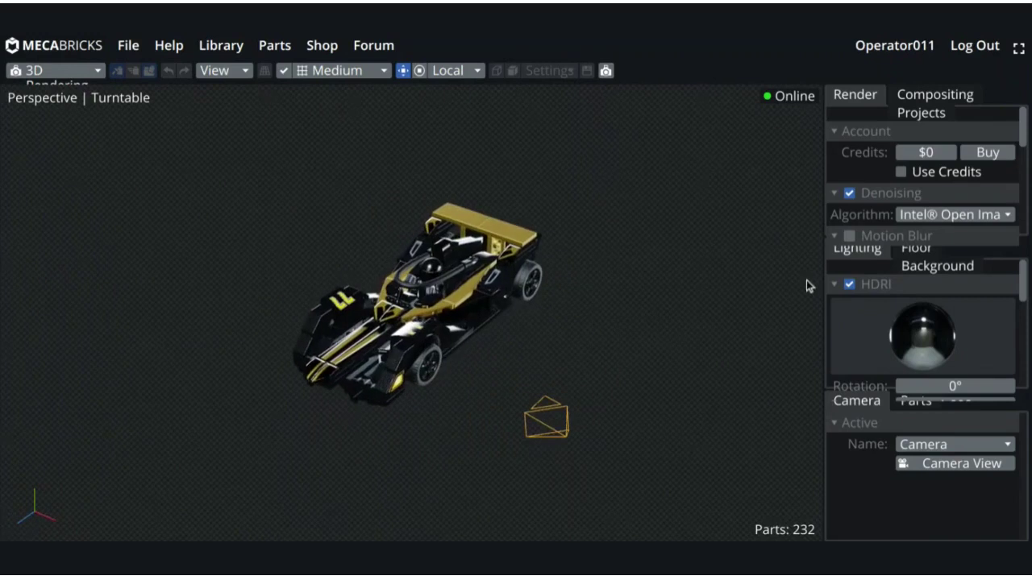
# - Enable the floor beneath the car in the render scene
pyautogui.click(926, 254)
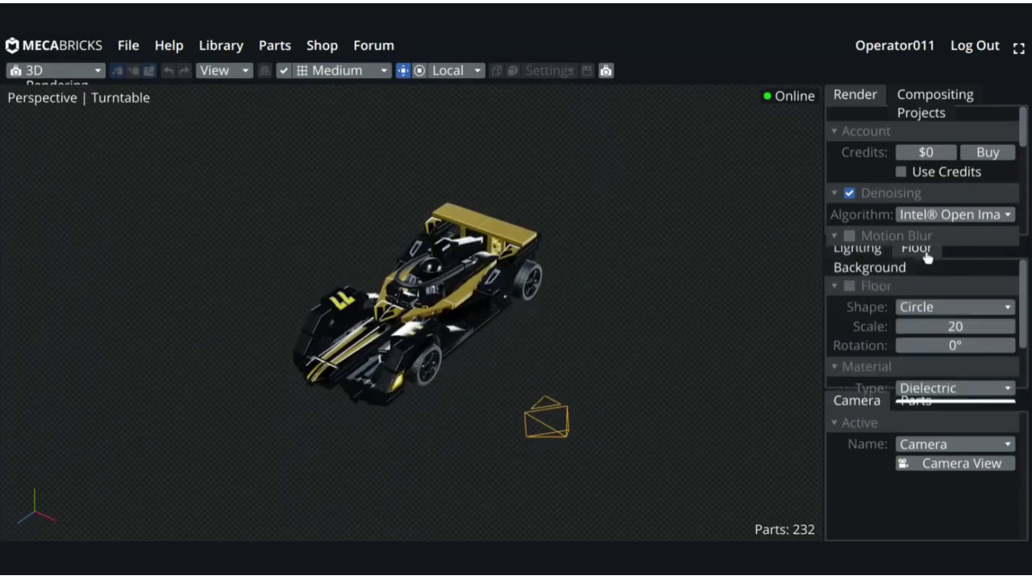
pyautogui.click(852, 287)
pyautogui.moveTo(749, 345); pyautogui.dragTo(721, 356, button='middle')
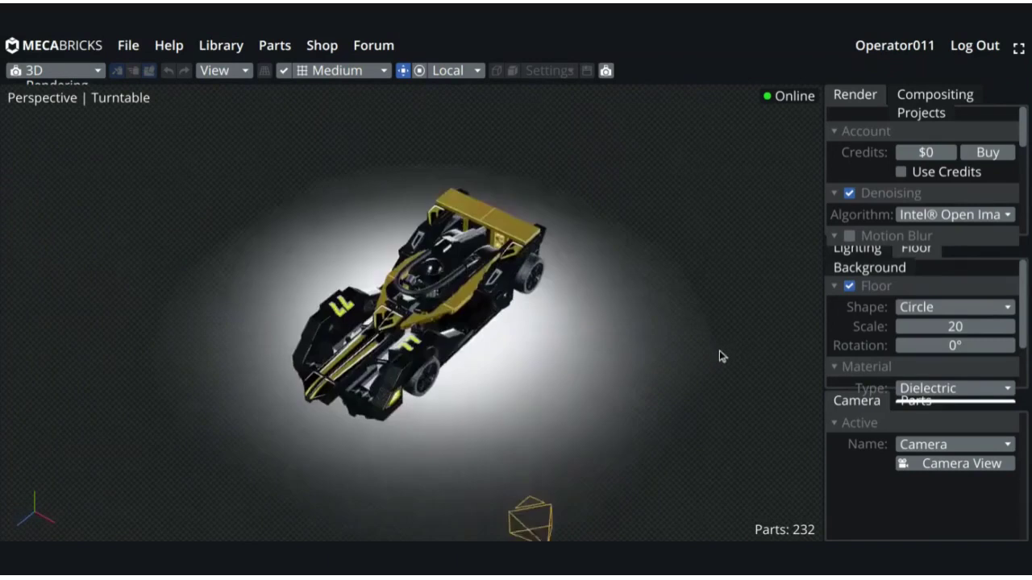
pyautogui.scroll(4, 774, 348)
pyautogui.scroll(-8, 773, 347)
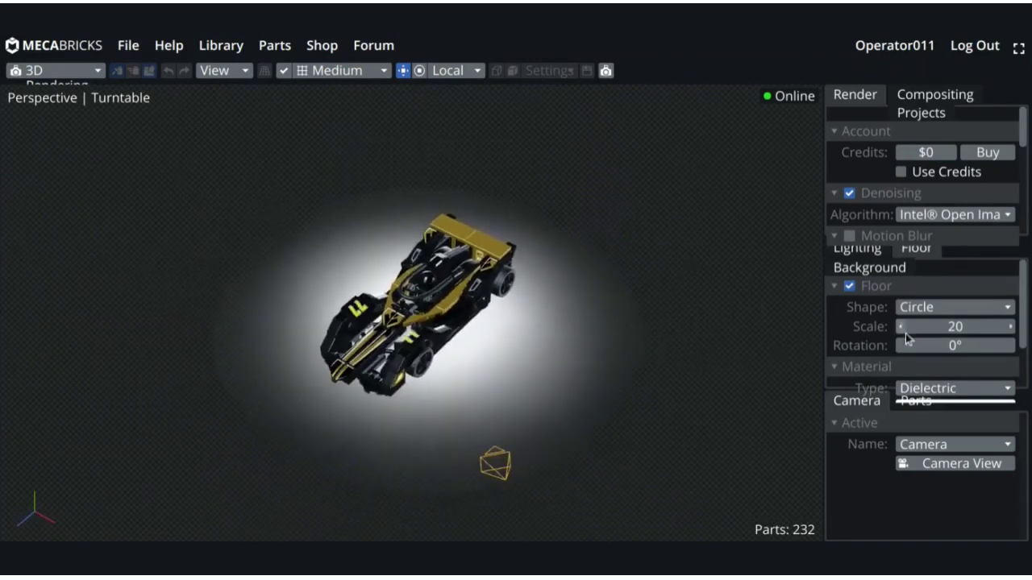
# - Increase the circular floor's scale to 25
pyautogui.click(1011, 326)
pyautogui.click(1011, 327)
pyautogui.click(1011, 327)
pyautogui.click(1011, 326)
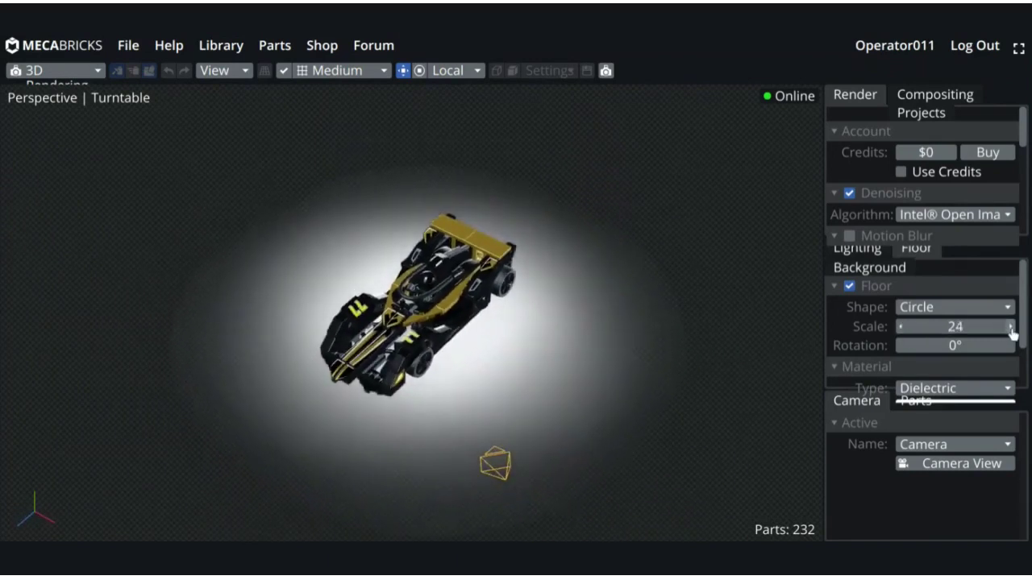
pyautogui.click(1011, 326)
pyautogui.moveTo(673, 343)
pyautogui.mouseDown(button='middle')
pyautogui.moveTo(648, 297)
pyautogui.moveTo(618, 352)
pyautogui.moveTo(638, 334)
pyautogui.moveTo(655, 348)
pyautogui.mouseUp(button='middle')
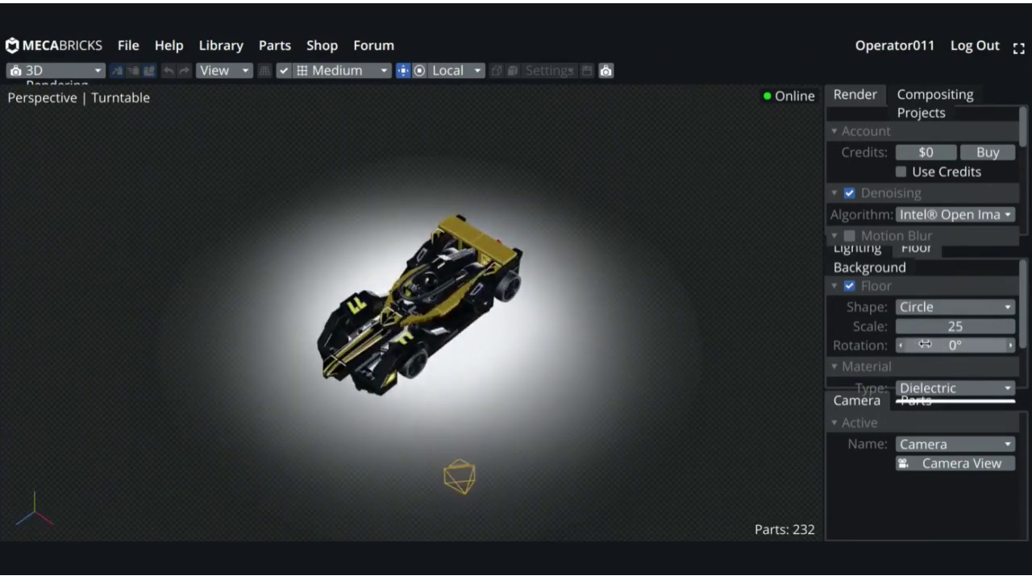
# - Set the floor material's colour to black, RGB 0, 0, 0
pyautogui.scroll(-2, 925, 345)
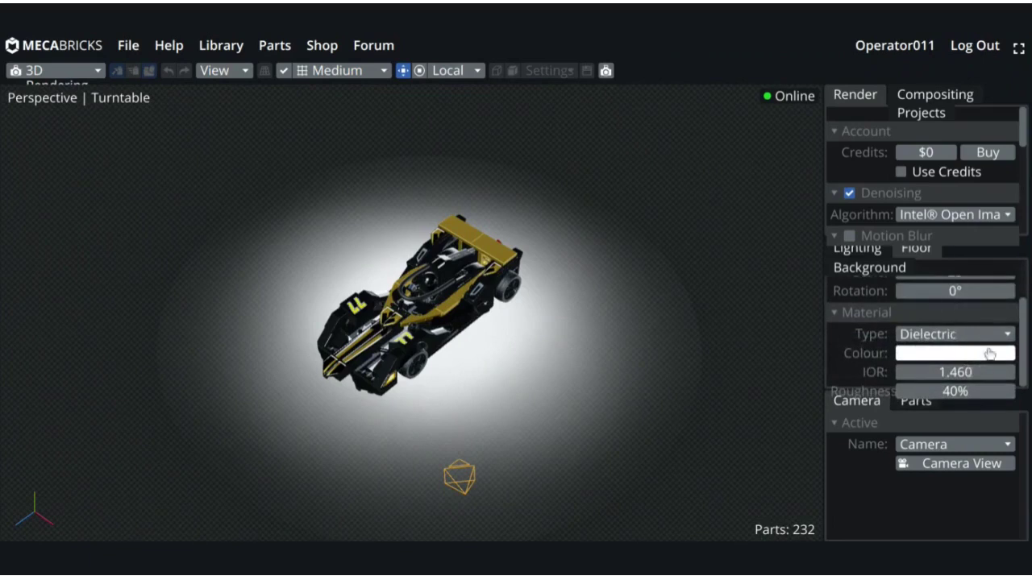
pyautogui.click(989, 354)
pyautogui.moveTo(803, 345); pyautogui.dragTo(716, 429)
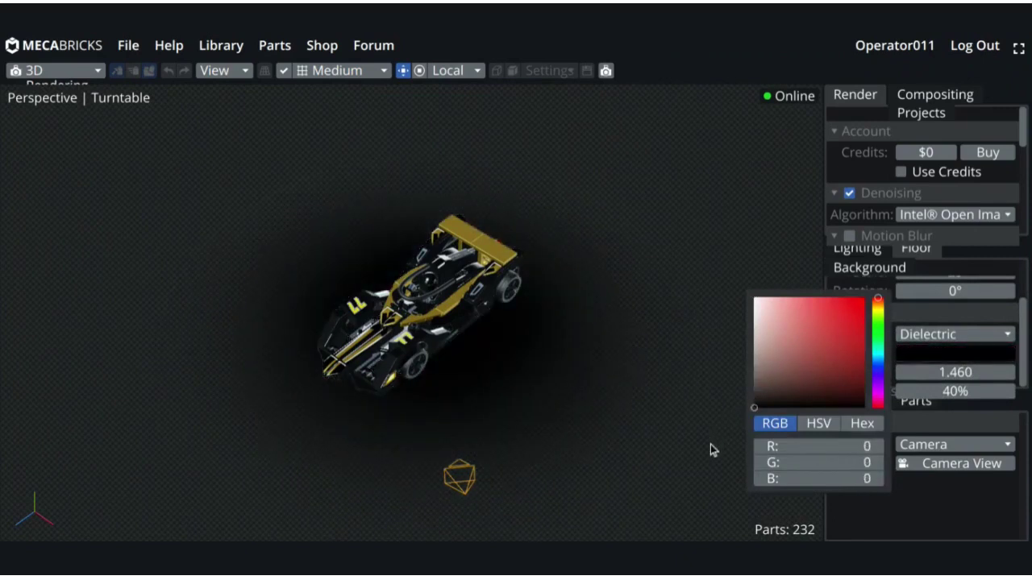
pyautogui.click(715, 440)
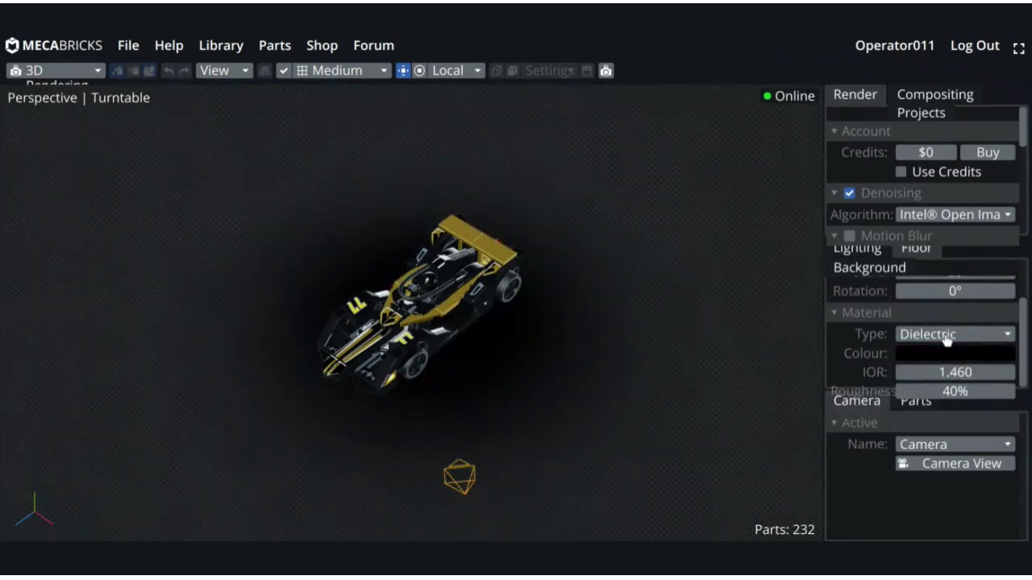
pyautogui.scroll(2, 939, 332)
# - Look through the scene camera and enable the render background behind the car
pyautogui.click(903, 266)
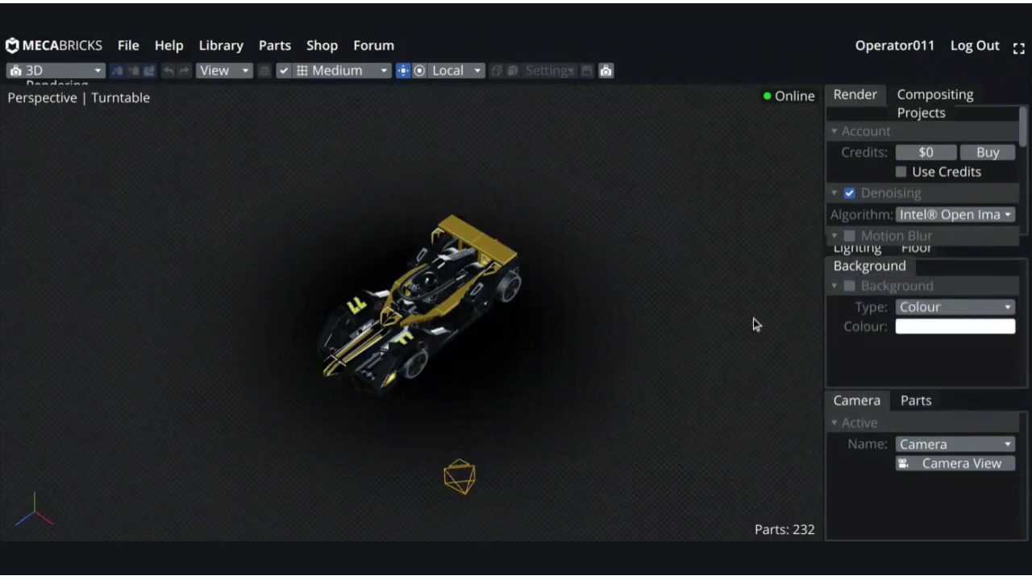
pyautogui.click(931, 464)
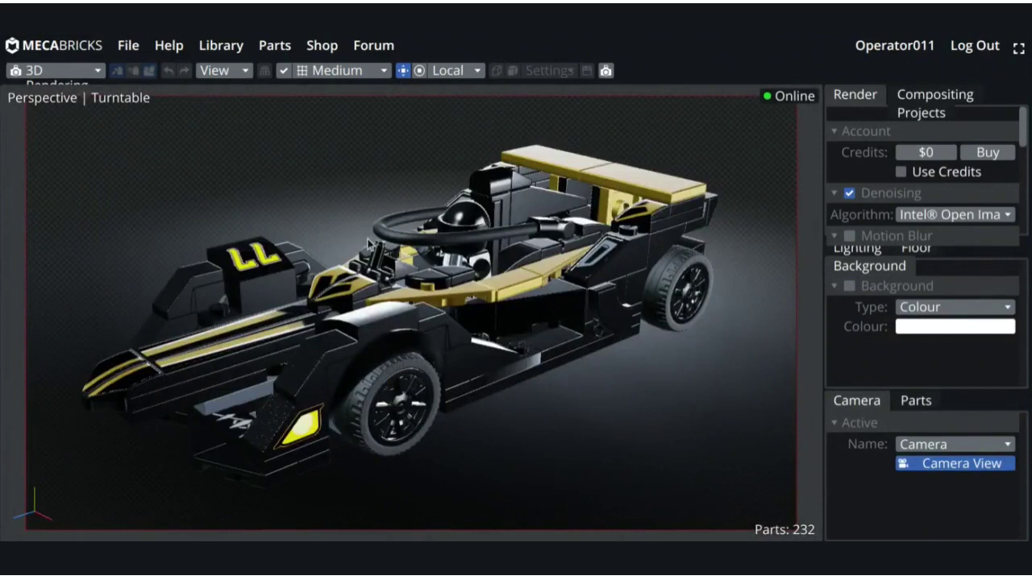
pyautogui.click(936, 464)
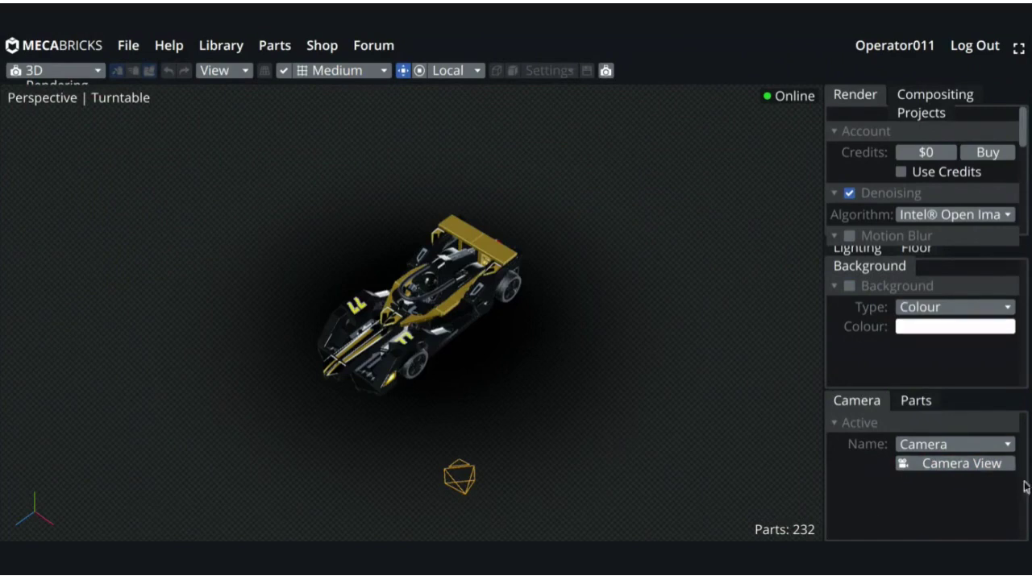
pyautogui.click(849, 287)
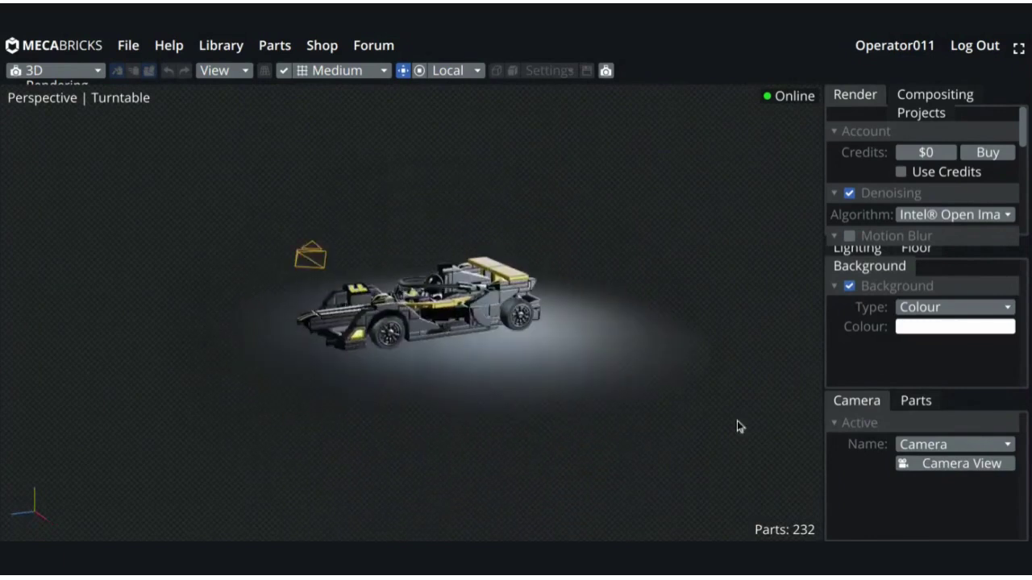
pyautogui.click(940, 465)
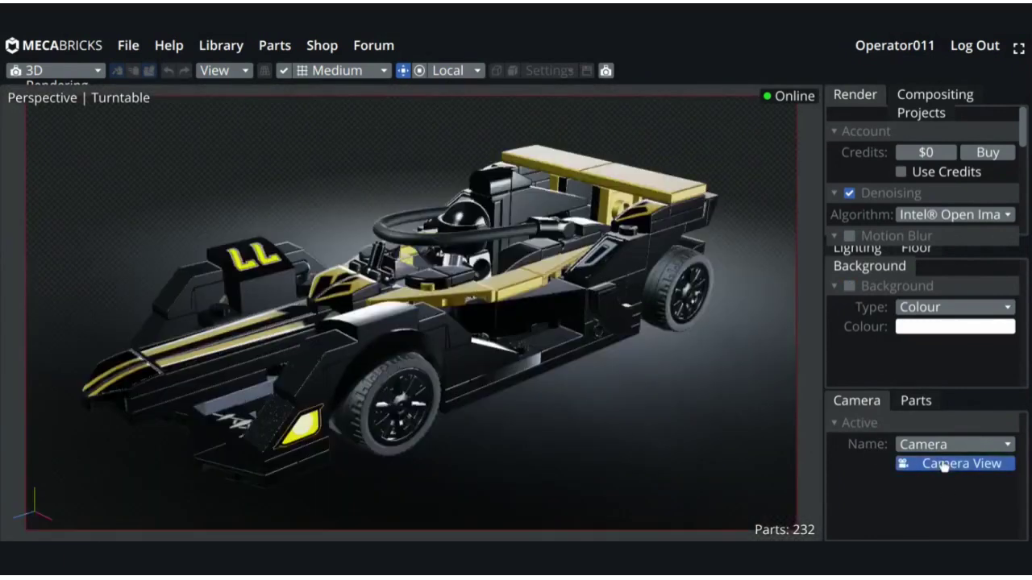
pyautogui.click(849, 287)
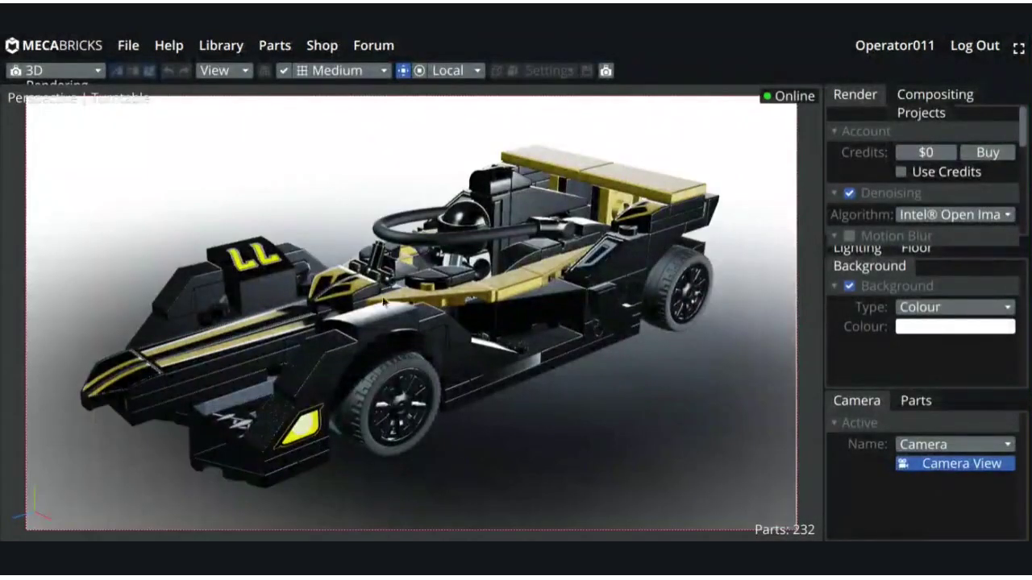
# - Set the background colour to pure red, RGB 255, 0, 0
pyautogui.click(908, 327)
pyautogui.moveTo(838, 298); pyautogui.dragTo(893, 251)
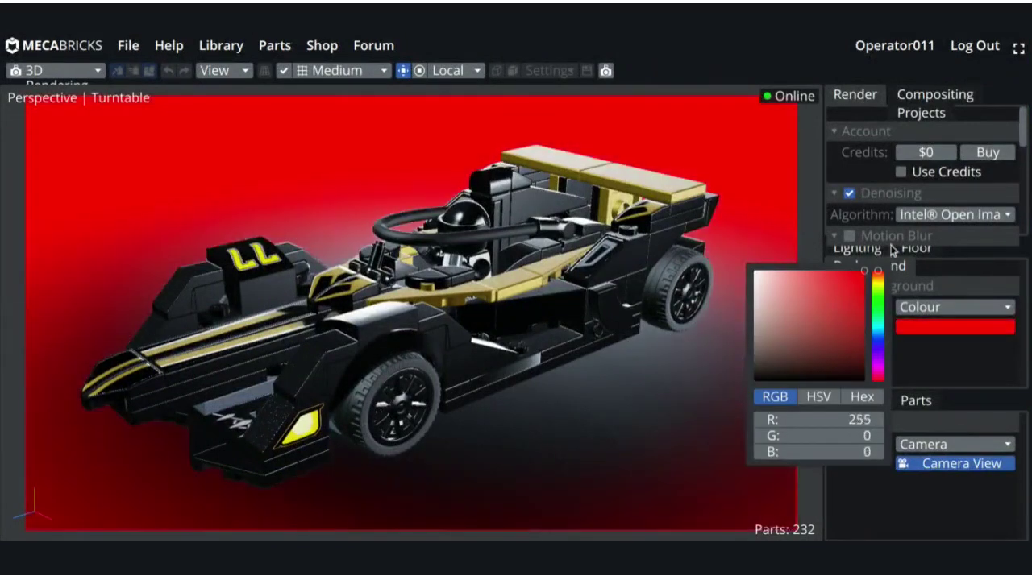
pyautogui.click(916, 359)
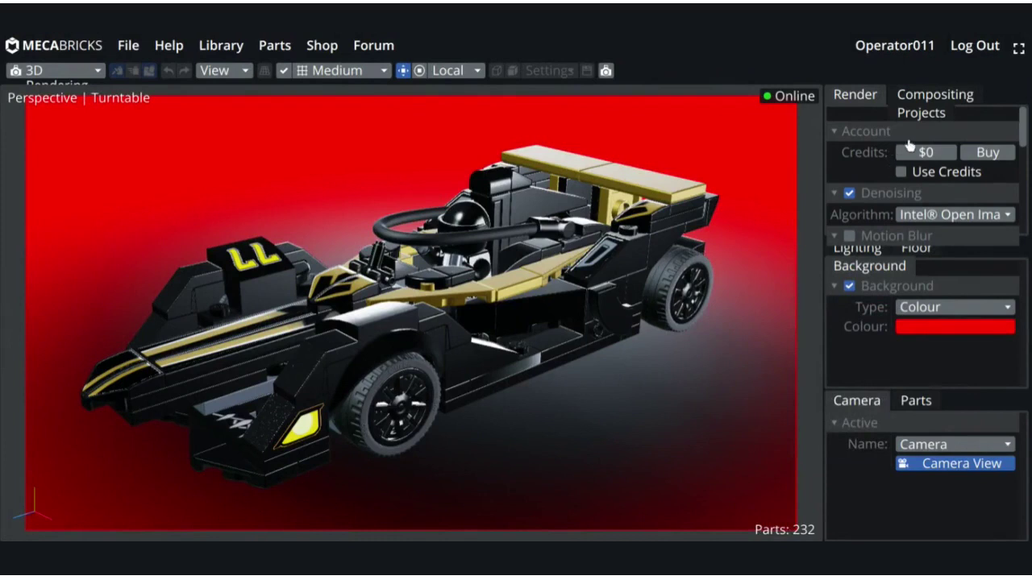
# - Increase the number of render samples to 200
pyautogui.scroll(-3, 923, 150)
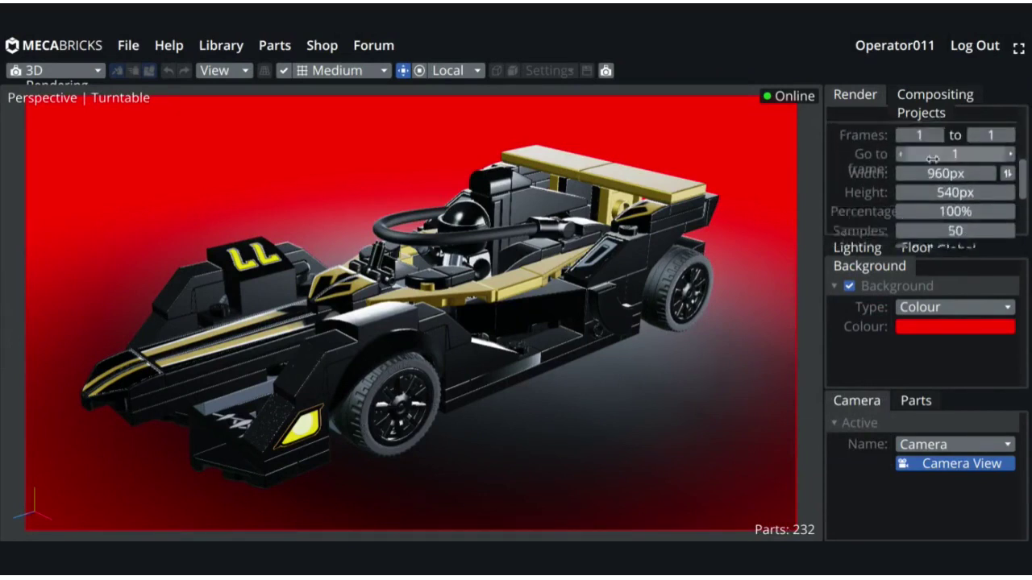
pyautogui.scroll(-1, 1002, 202)
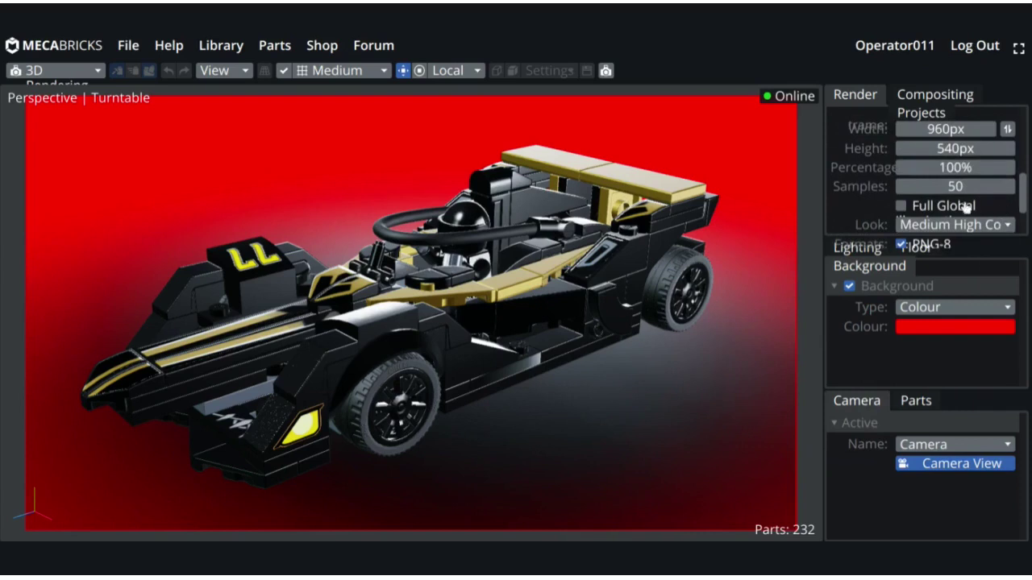
pyautogui.click(1012, 188)
pyautogui.click(1013, 187)
pyautogui.click(1012, 187)
pyautogui.click(1010, 186)
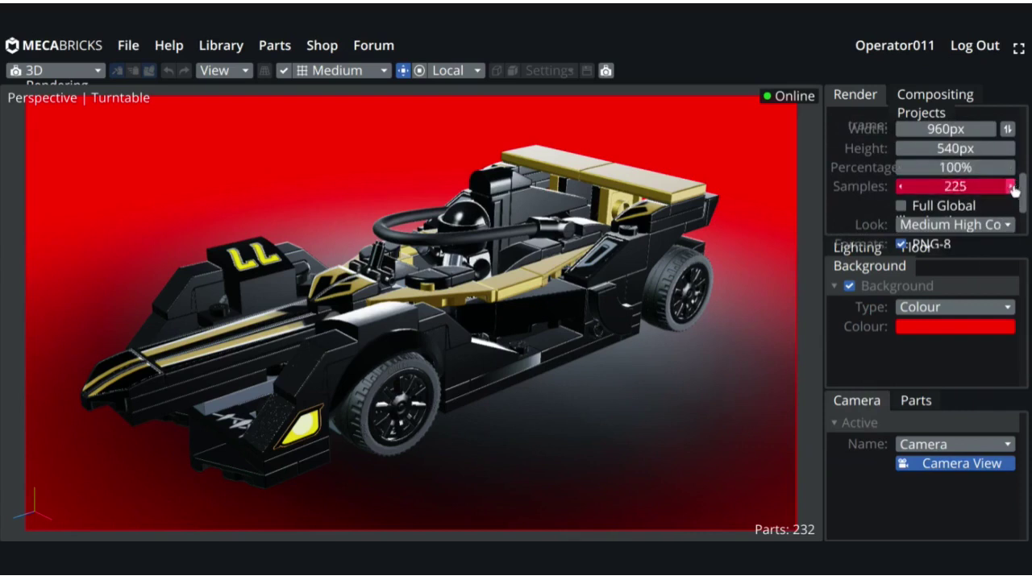
pyautogui.click(901, 188)
# - Enable full global illumination in the render settings
pyautogui.scroll(-1, 951, 217)
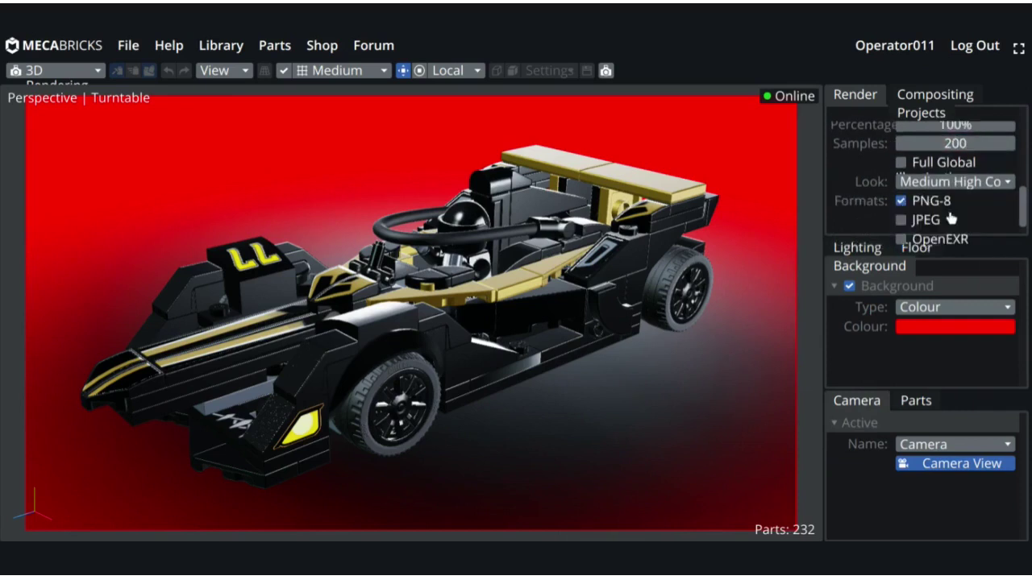
pyautogui.scroll(-2, 942, 216)
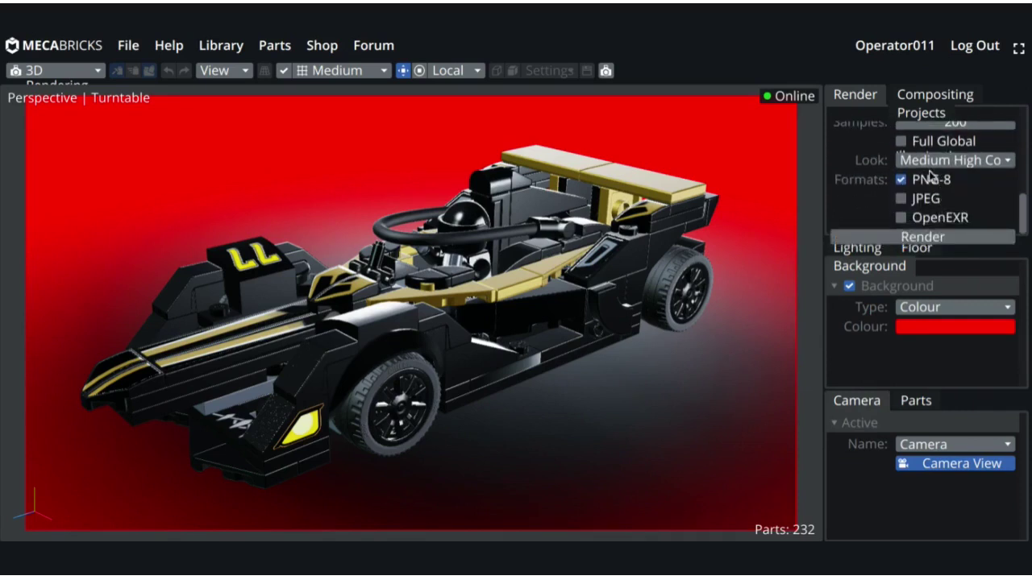
pyautogui.click(900, 142)
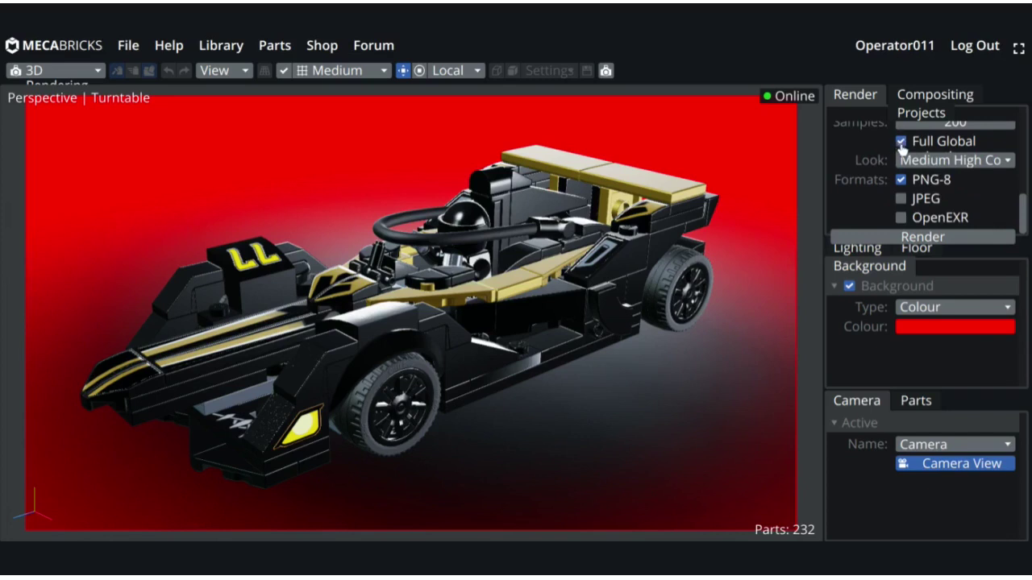
pyautogui.click(960, 235)
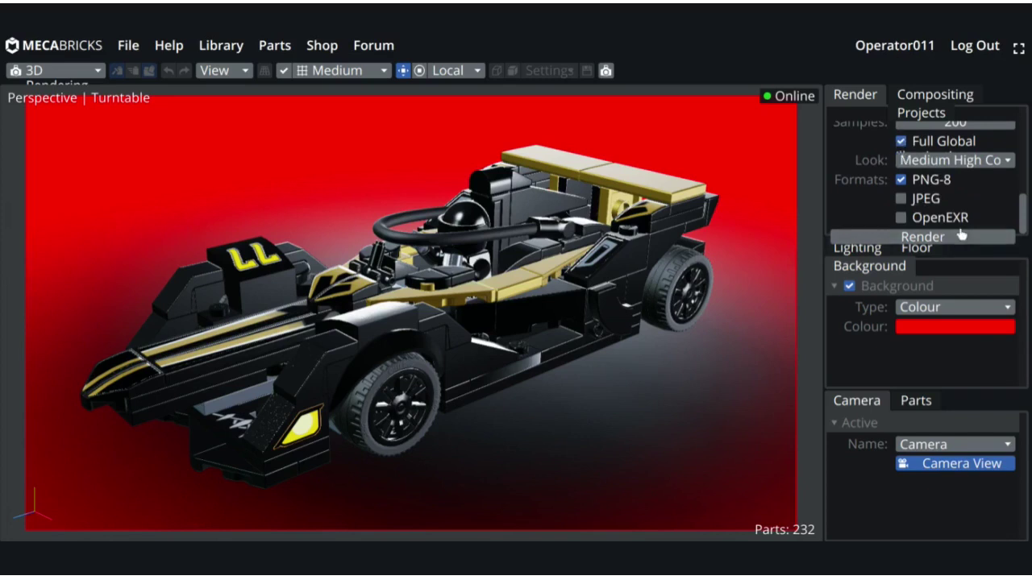
# - Review the compositing options for colours, filters and distortion, and check the render's size, samples, look and output formats
pyautogui.click(922, 97)
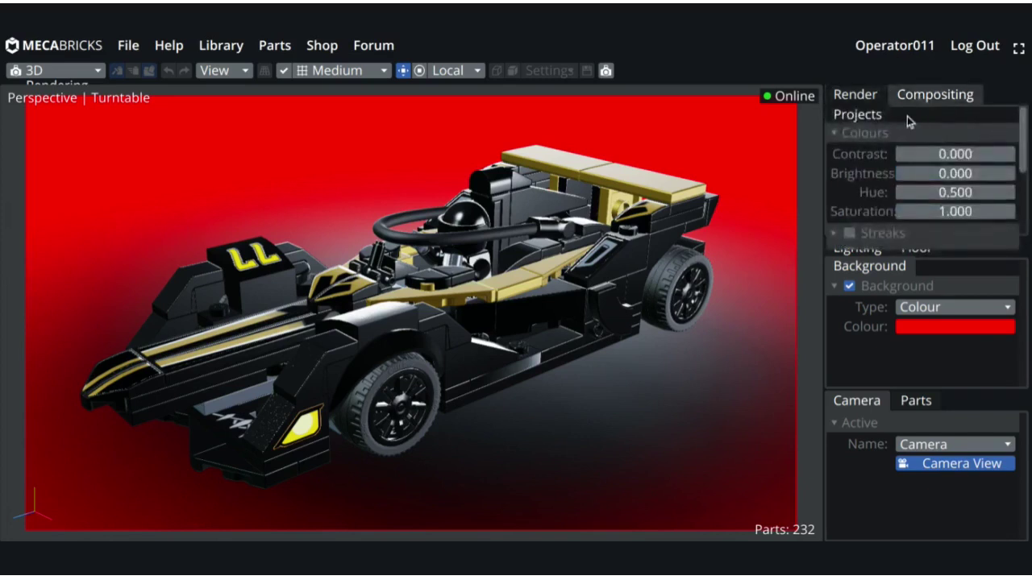
pyautogui.scroll(-3, 932, 193)
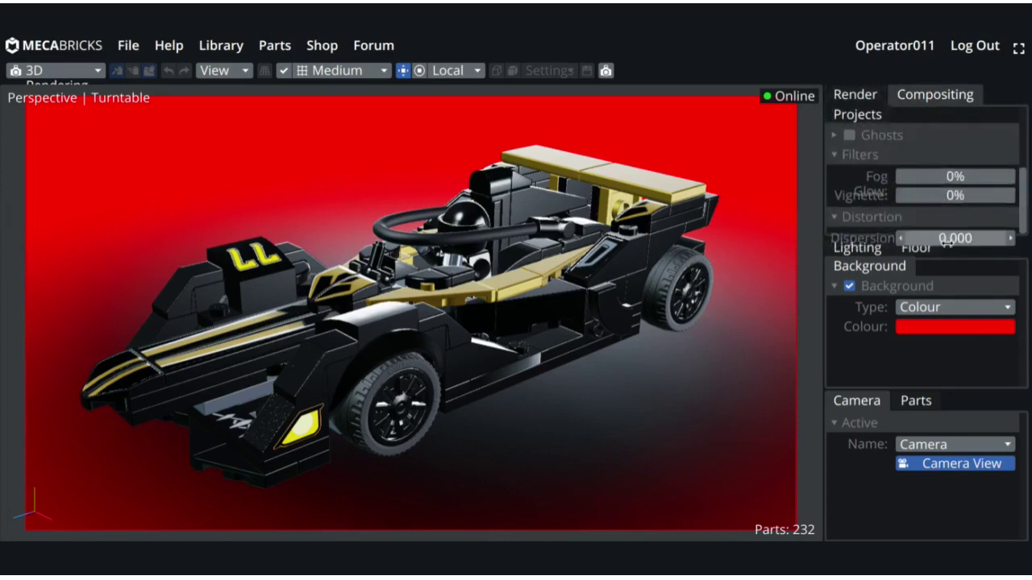
pyautogui.click(857, 96)
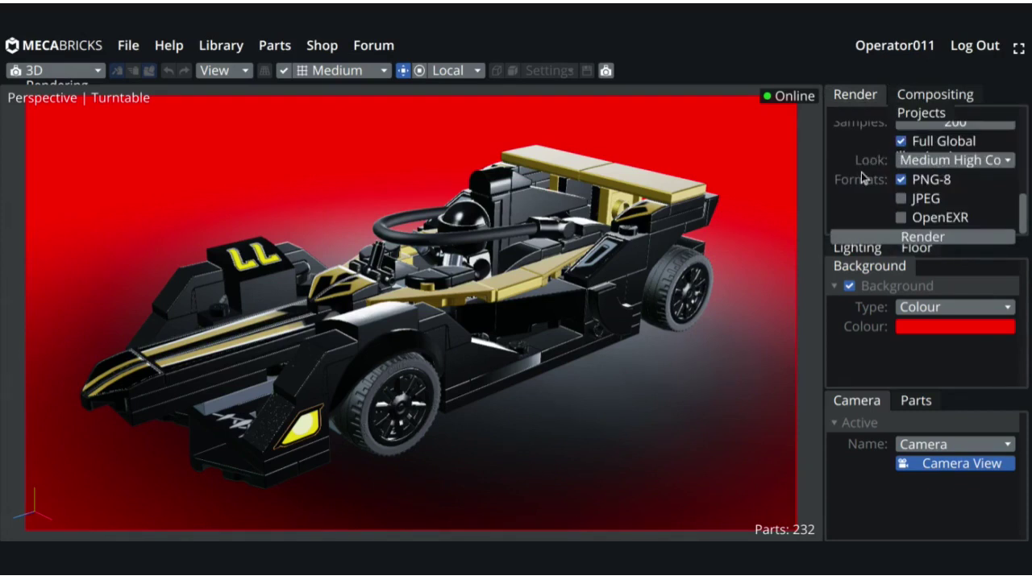
pyautogui.scroll(3, 873, 168)
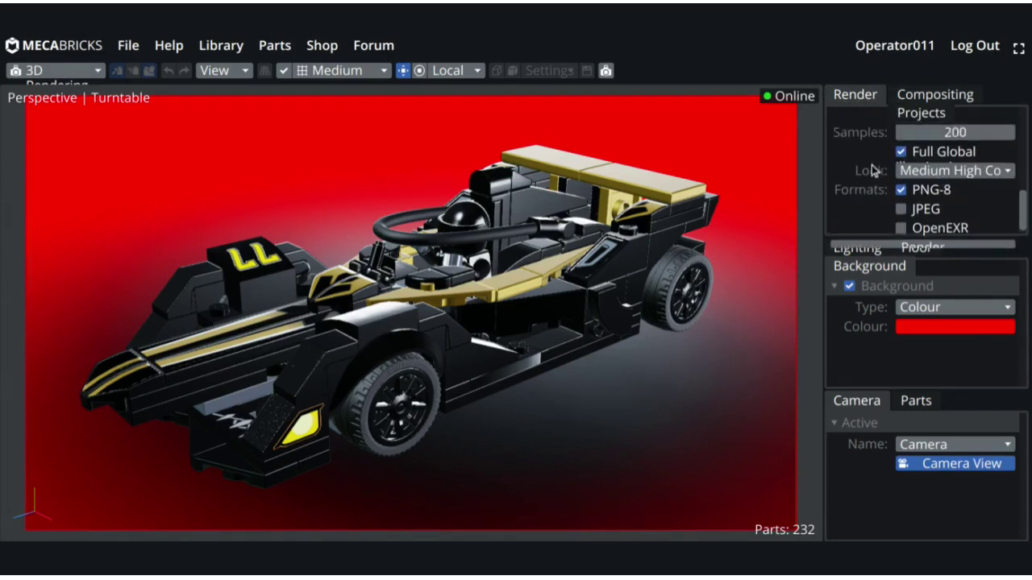
pyautogui.scroll(-1, 864, 191)
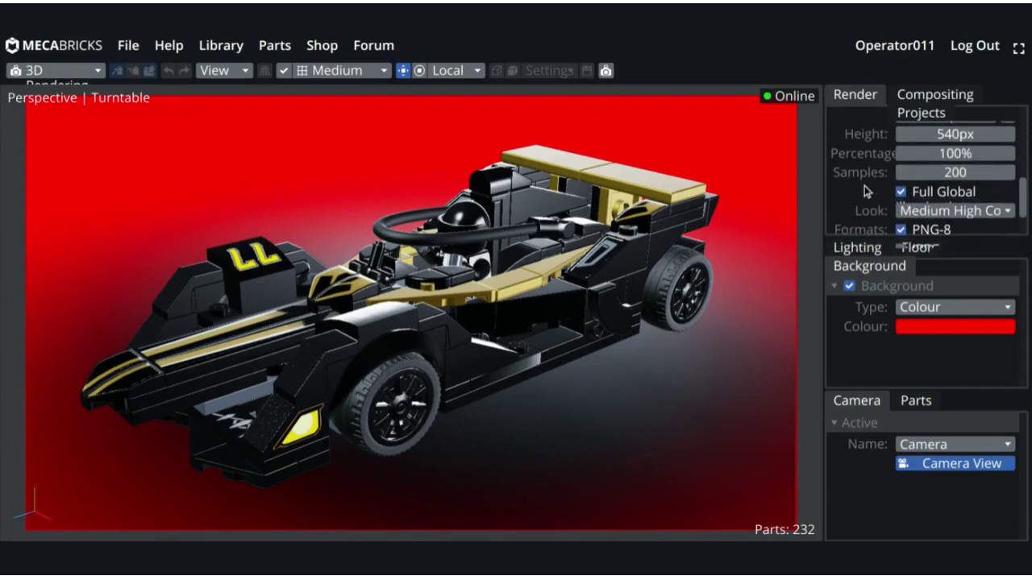
pyautogui.scroll(-1, 949, 186)
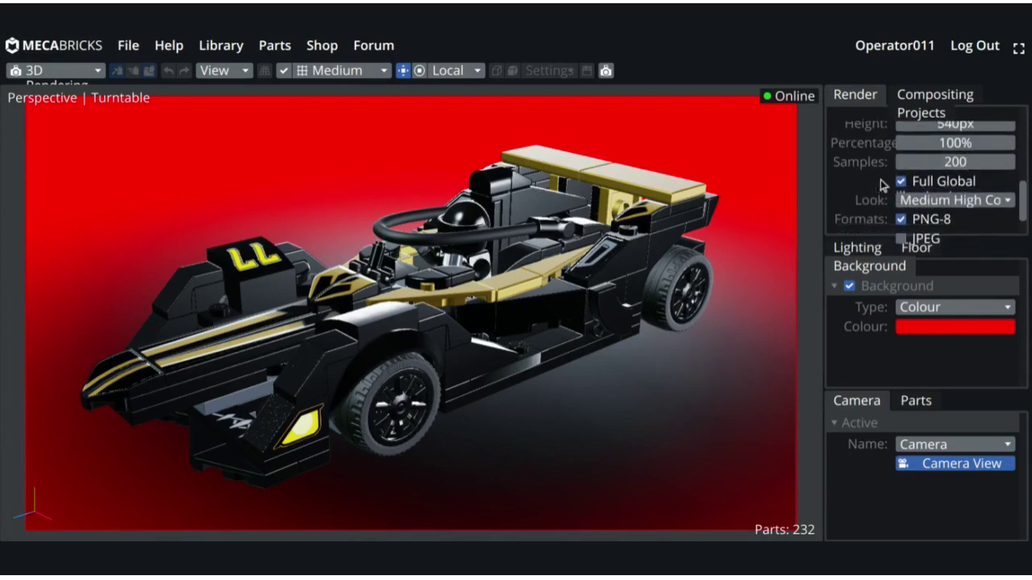
pyautogui.scroll(-1, 883, 185)
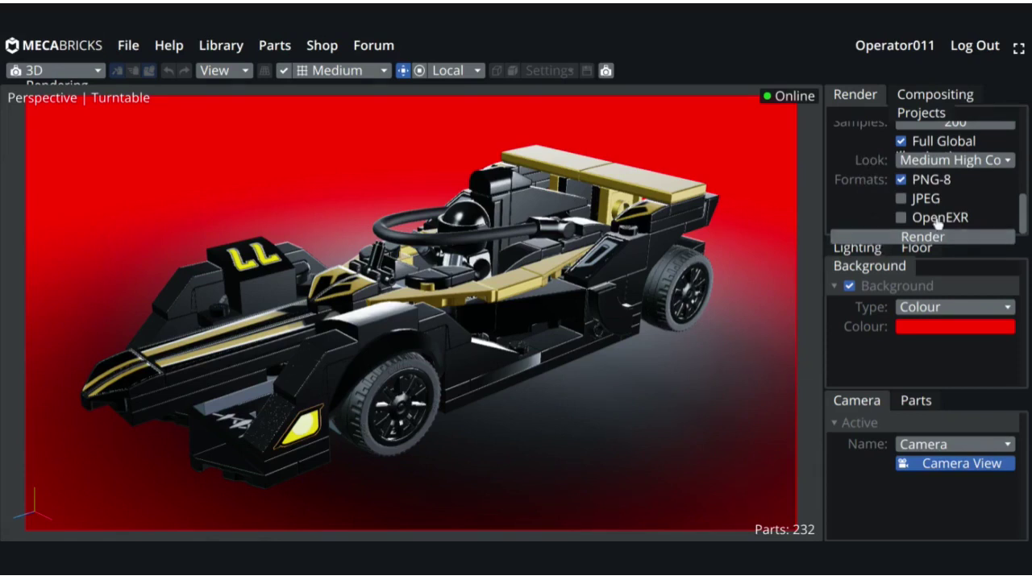
# - Try to render the scene using account credits
pyautogui.scroll(5, 949, 215)
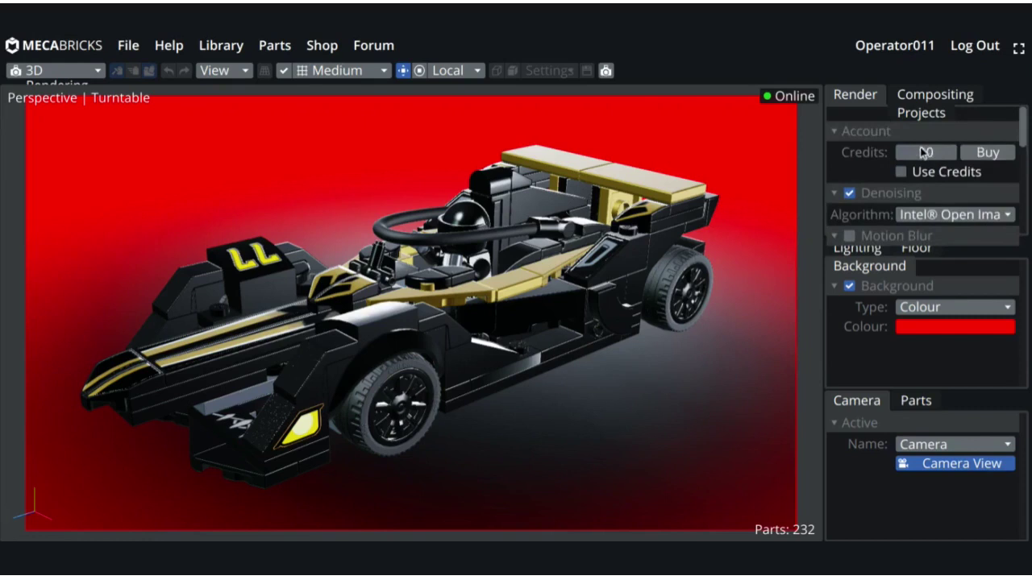
pyautogui.click(901, 172)
pyautogui.scroll(-5, 930, 159)
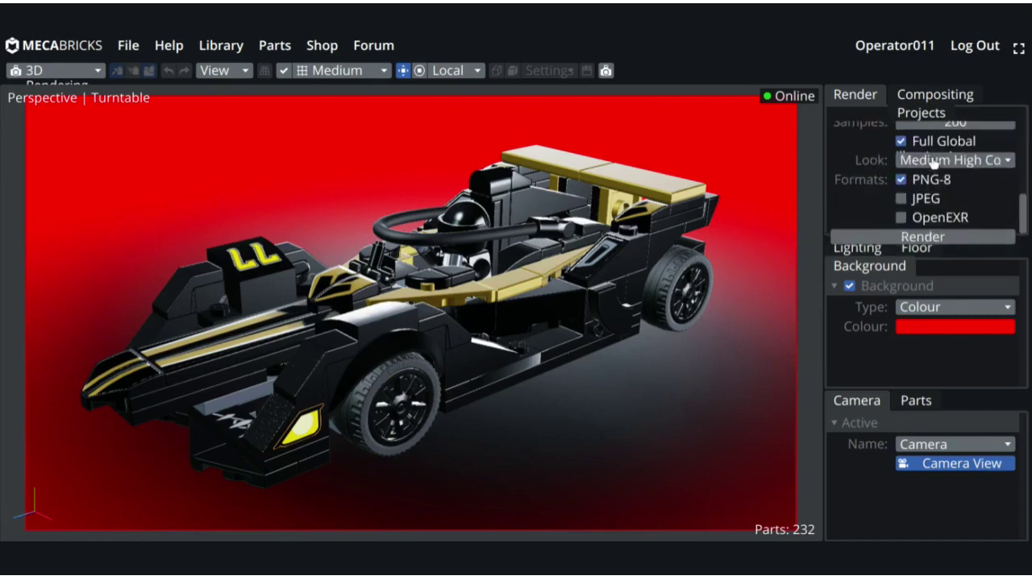
pyautogui.click(927, 238)
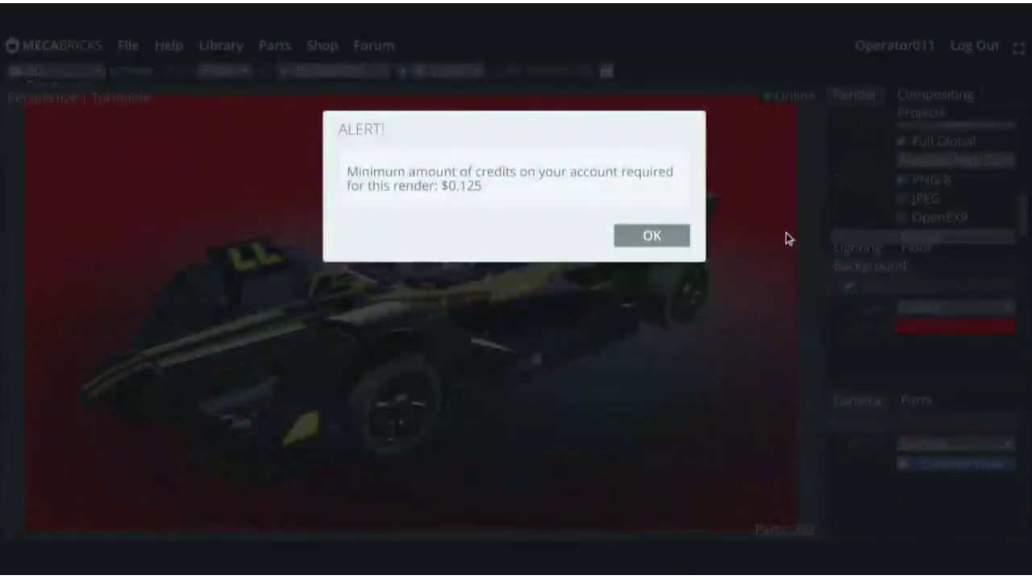
pyautogui.click(686, 235)
# - Turn off the use of account credits and start the render of the car scene
pyautogui.click(901, 177)
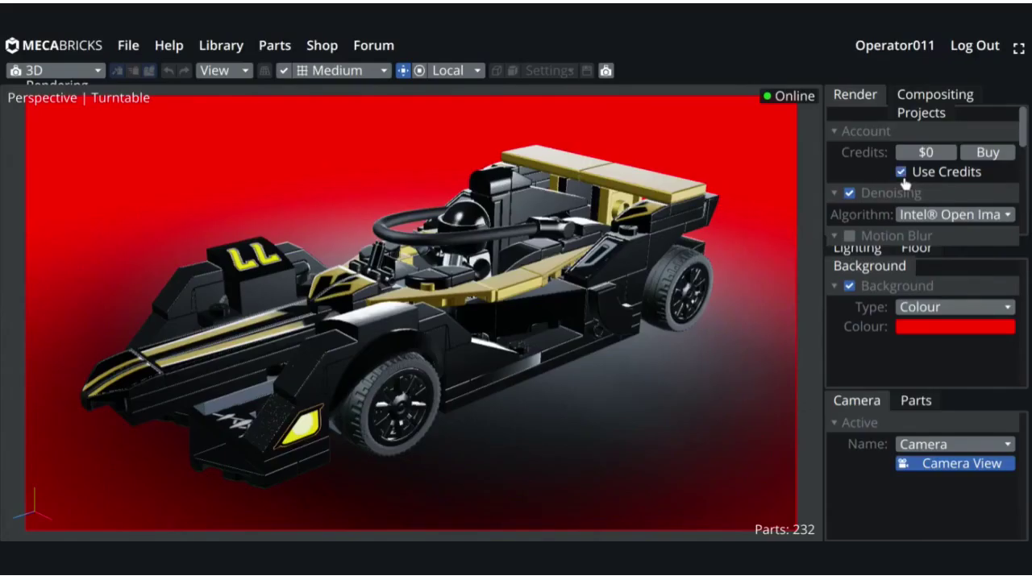
pyautogui.click(901, 176)
pyautogui.scroll(-5, 904, 184)
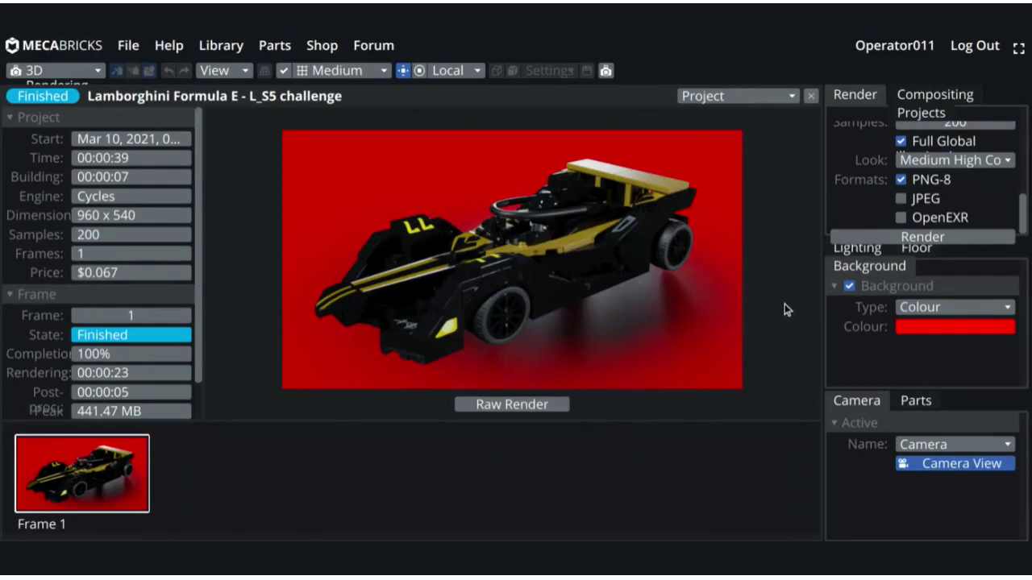
pyautogui.click(920, 251)
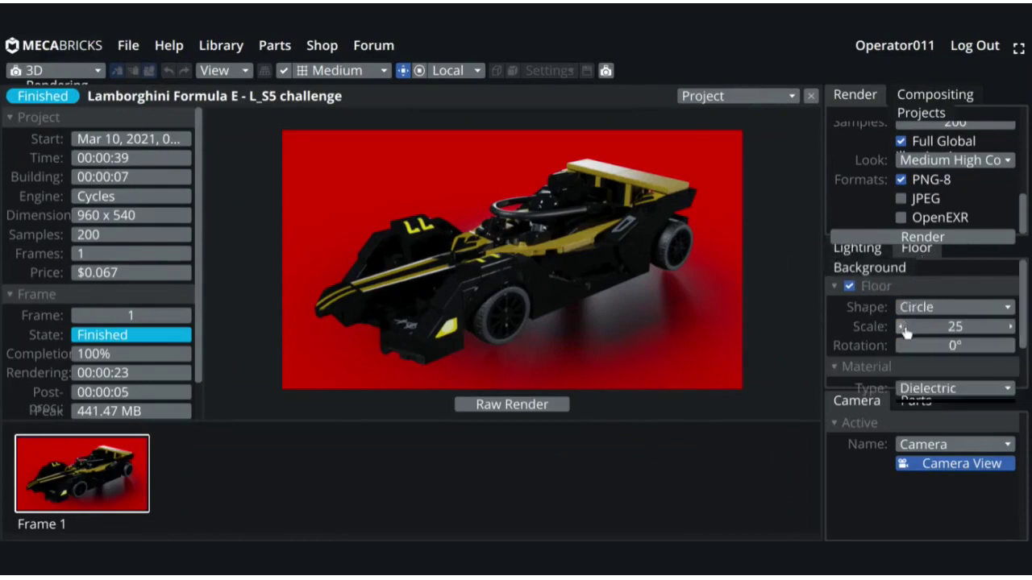
pyautogui.scroll(-2, 904, 332)
pyautogui.scroll(2, 927, 323)
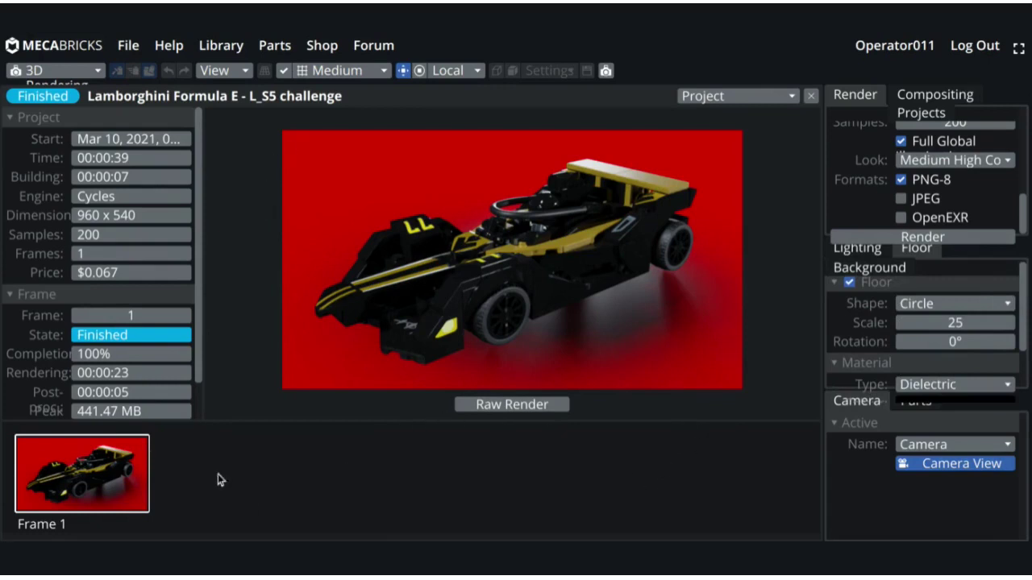
# - Download the finished render of frame 1
pyautogui.scroll(-1, 103, 231)
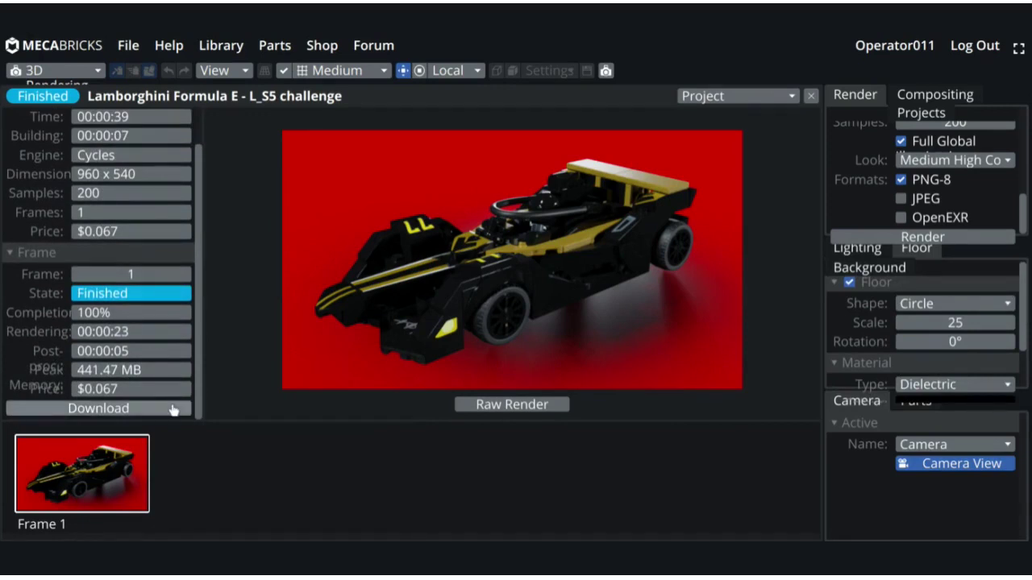
pyautogui.click(171, 409)
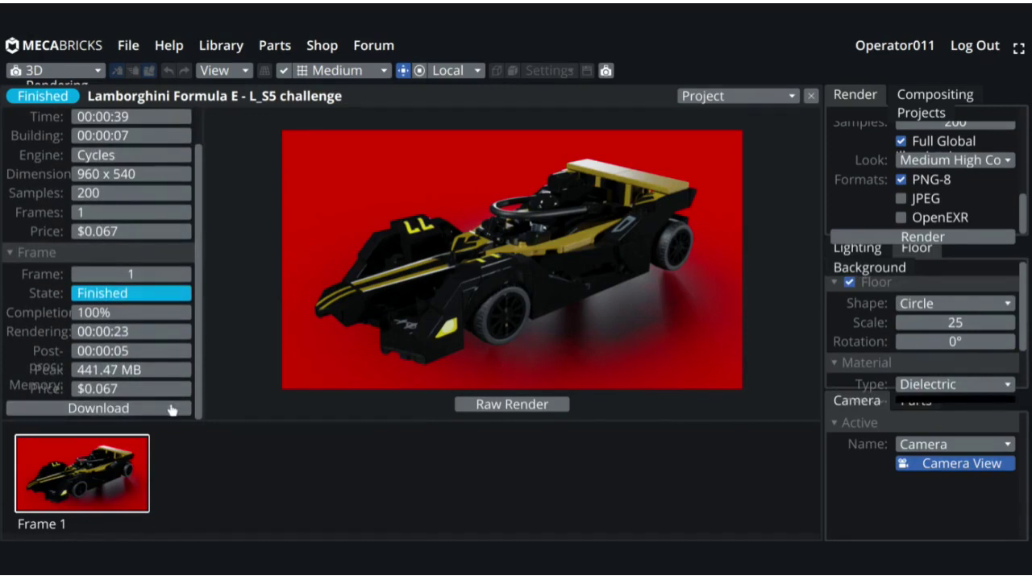